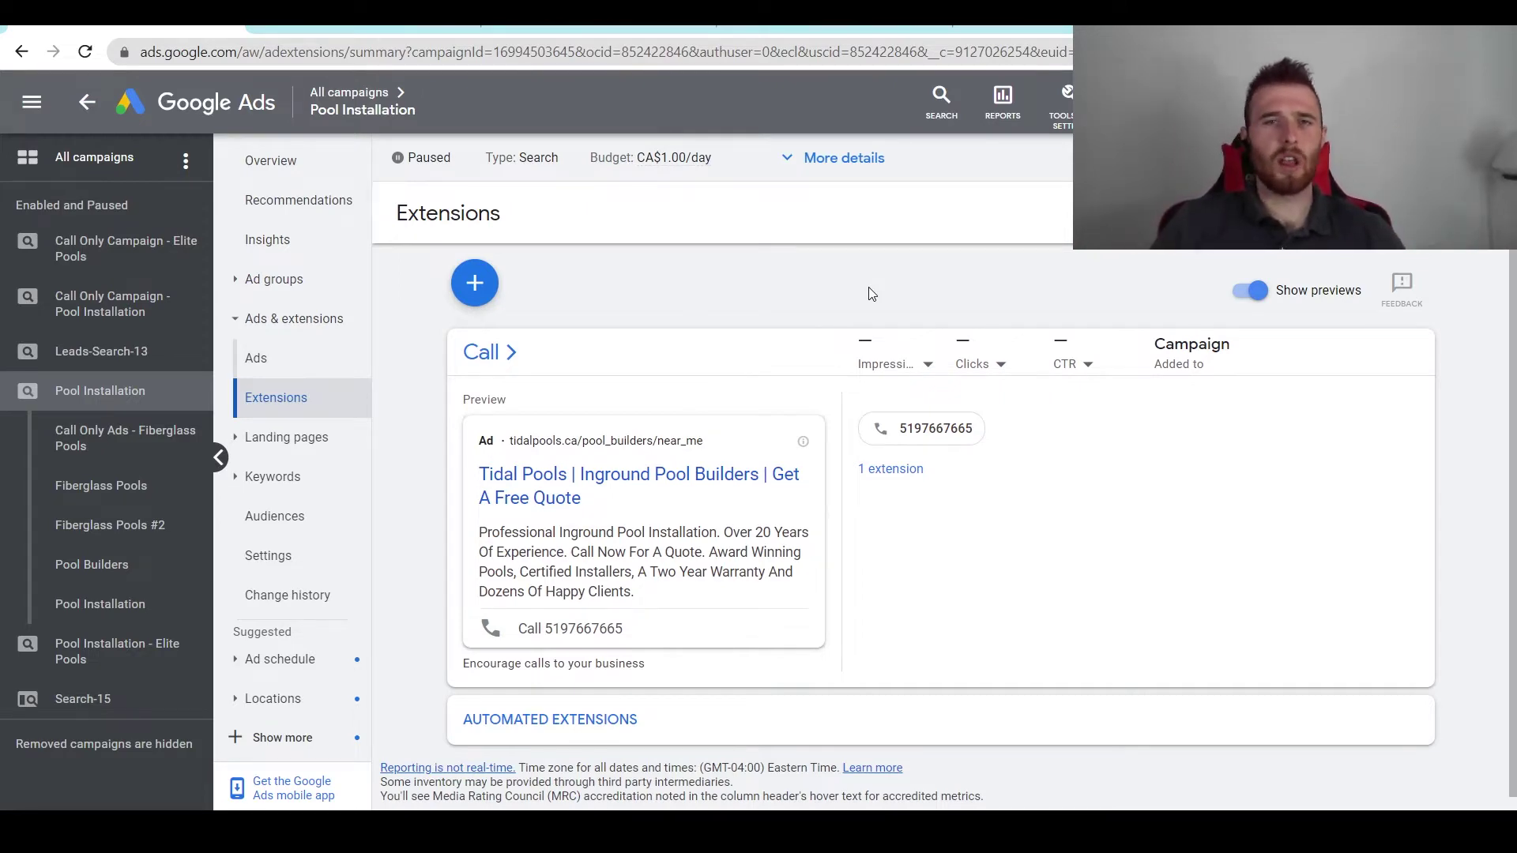
key(ctrl+Tab)
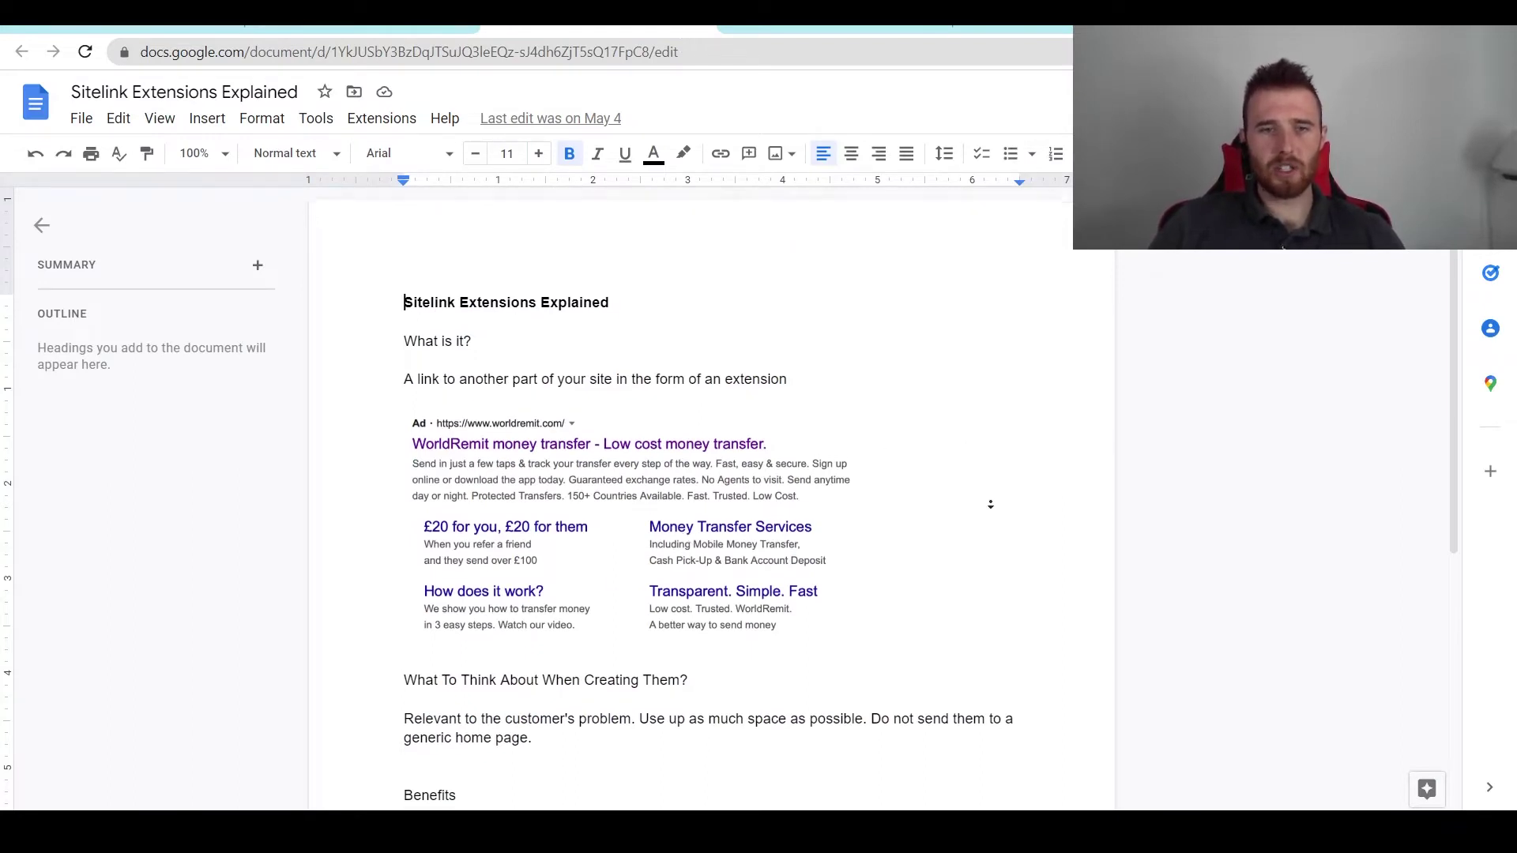
scroll(985, 497, down, 1)
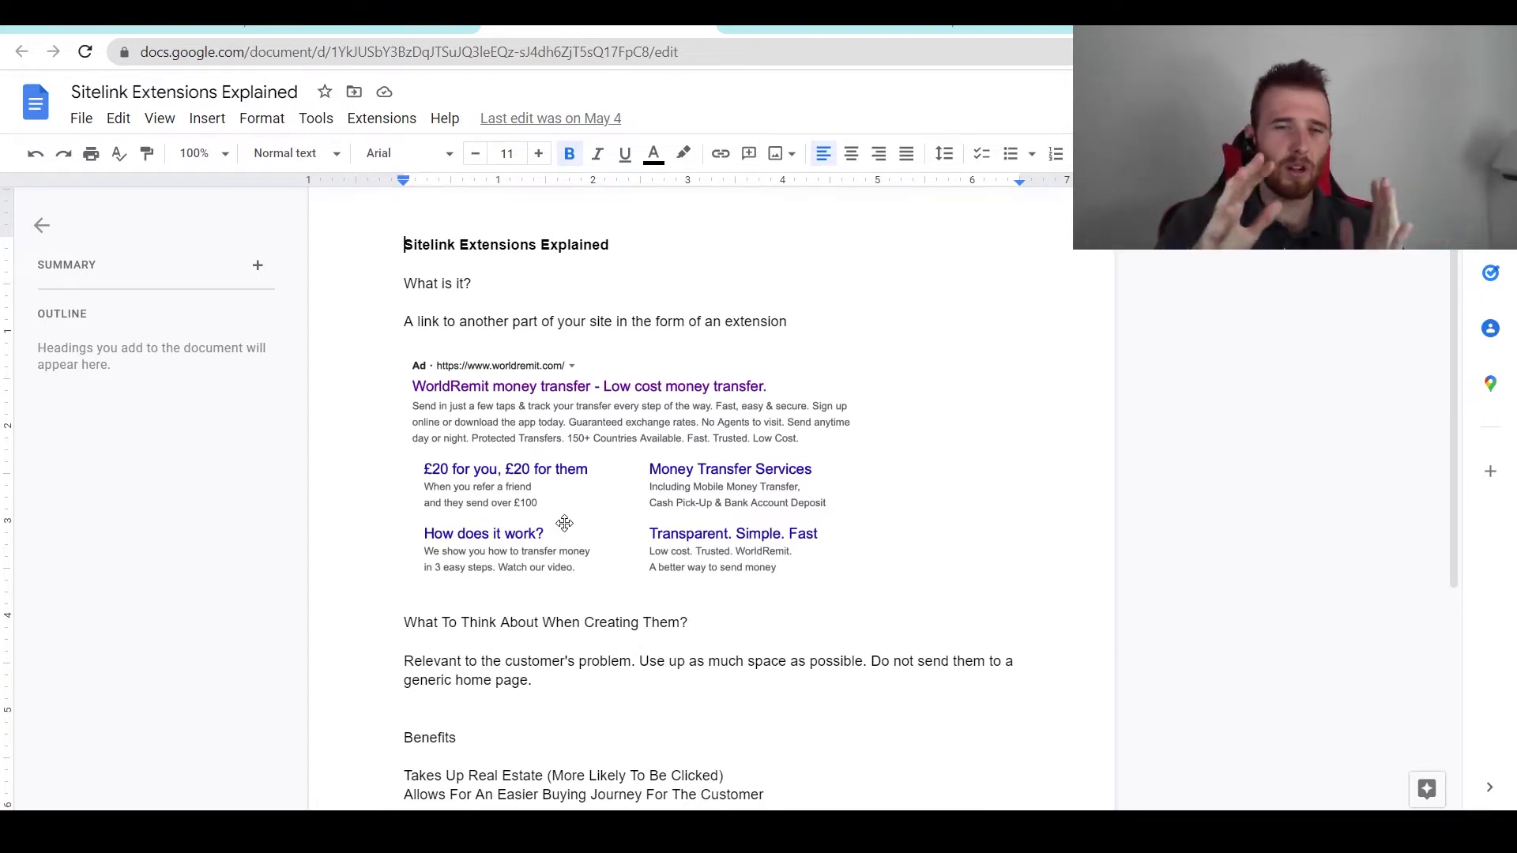
scroll(564, 522, up, 2)
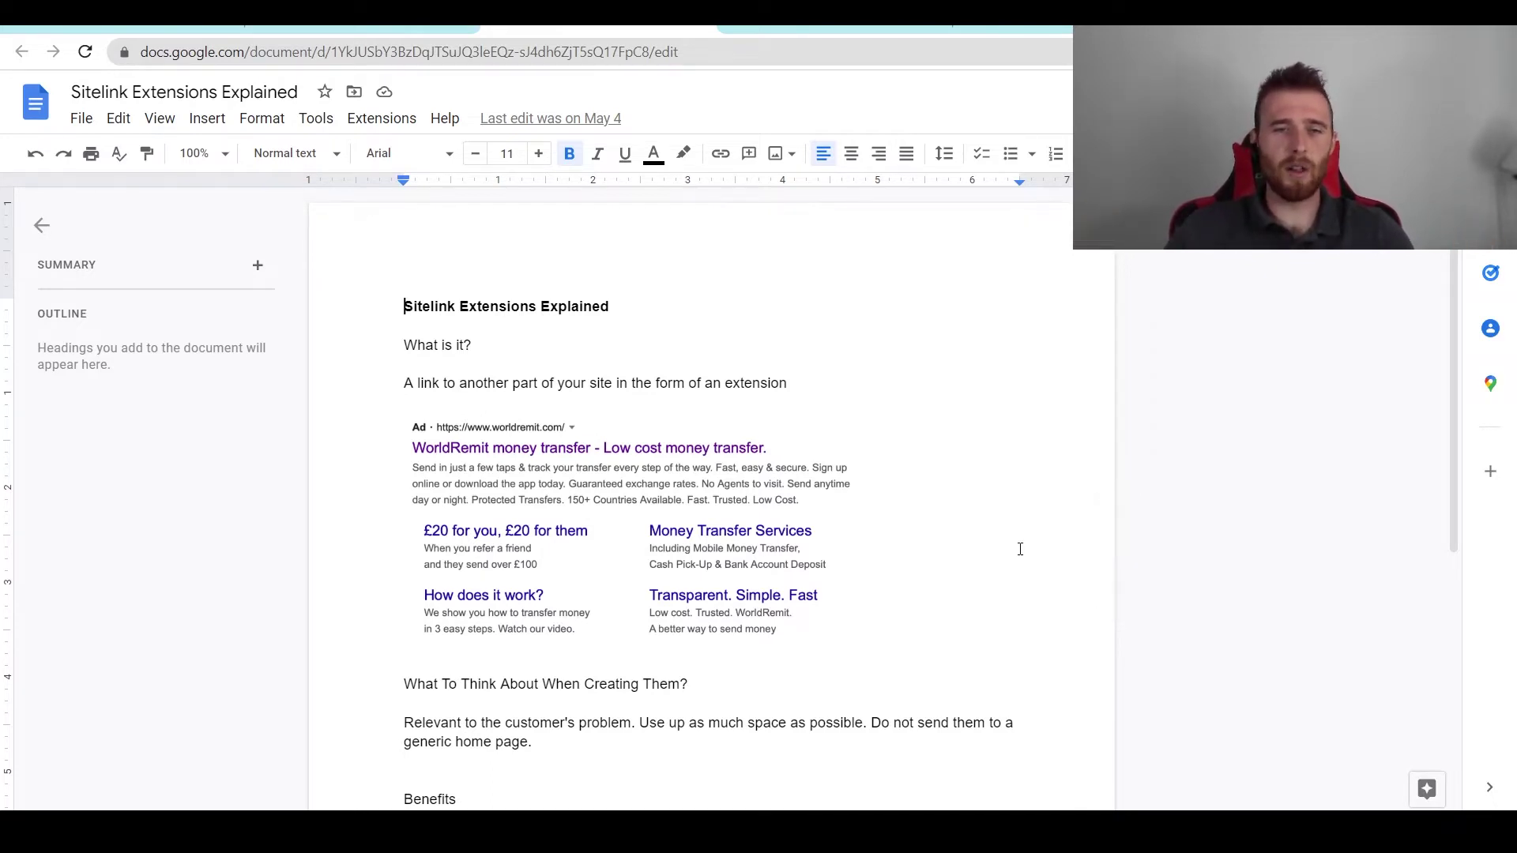
Step: Scroll up and down through the sitelink notes document to review them
scroll(1088, 553, down, 1)
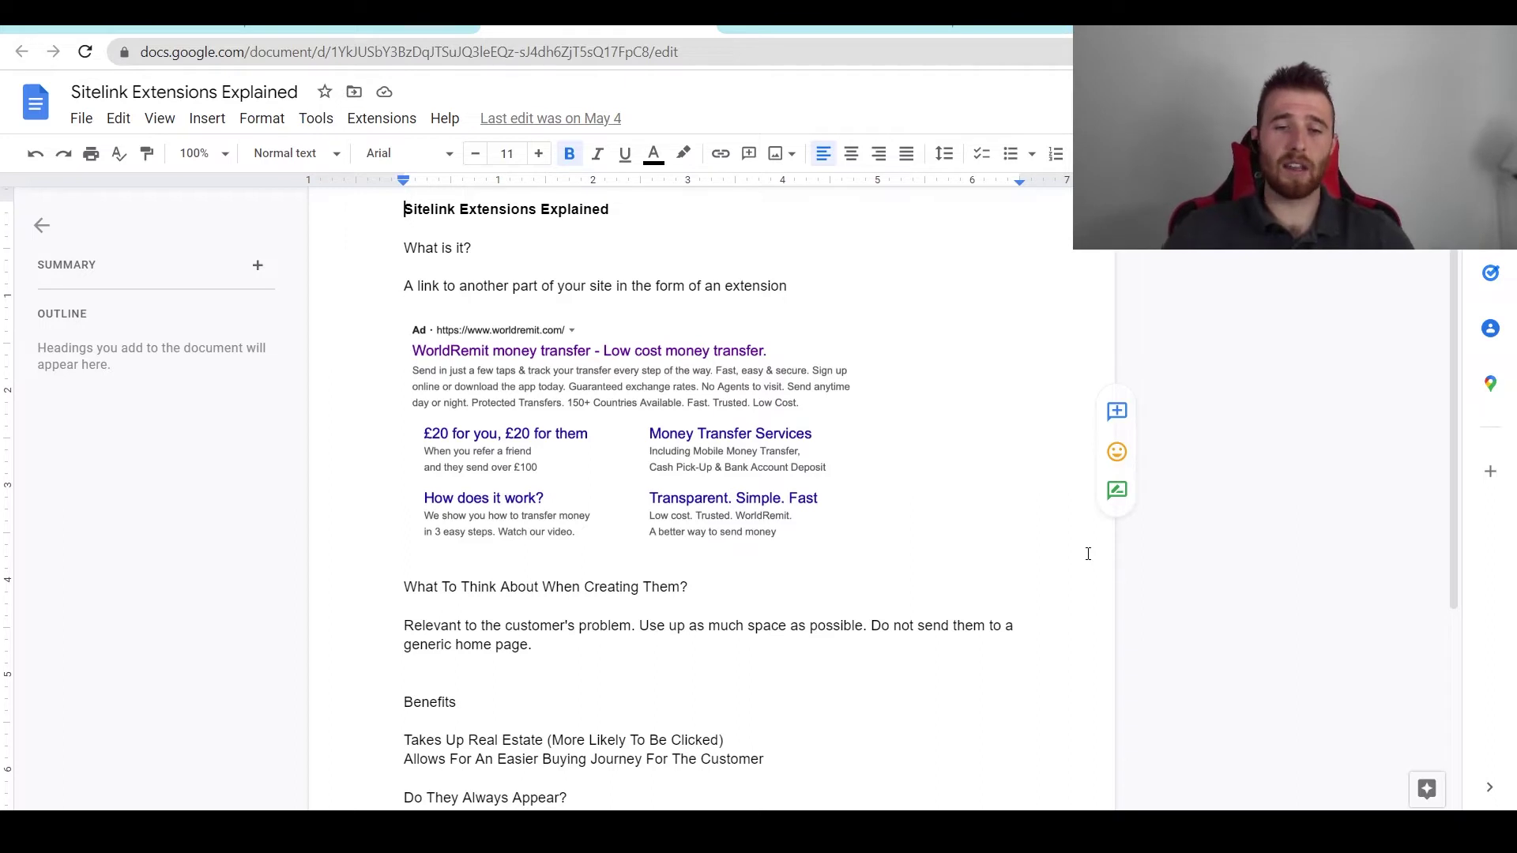
scroll(993, 622, up, 2)
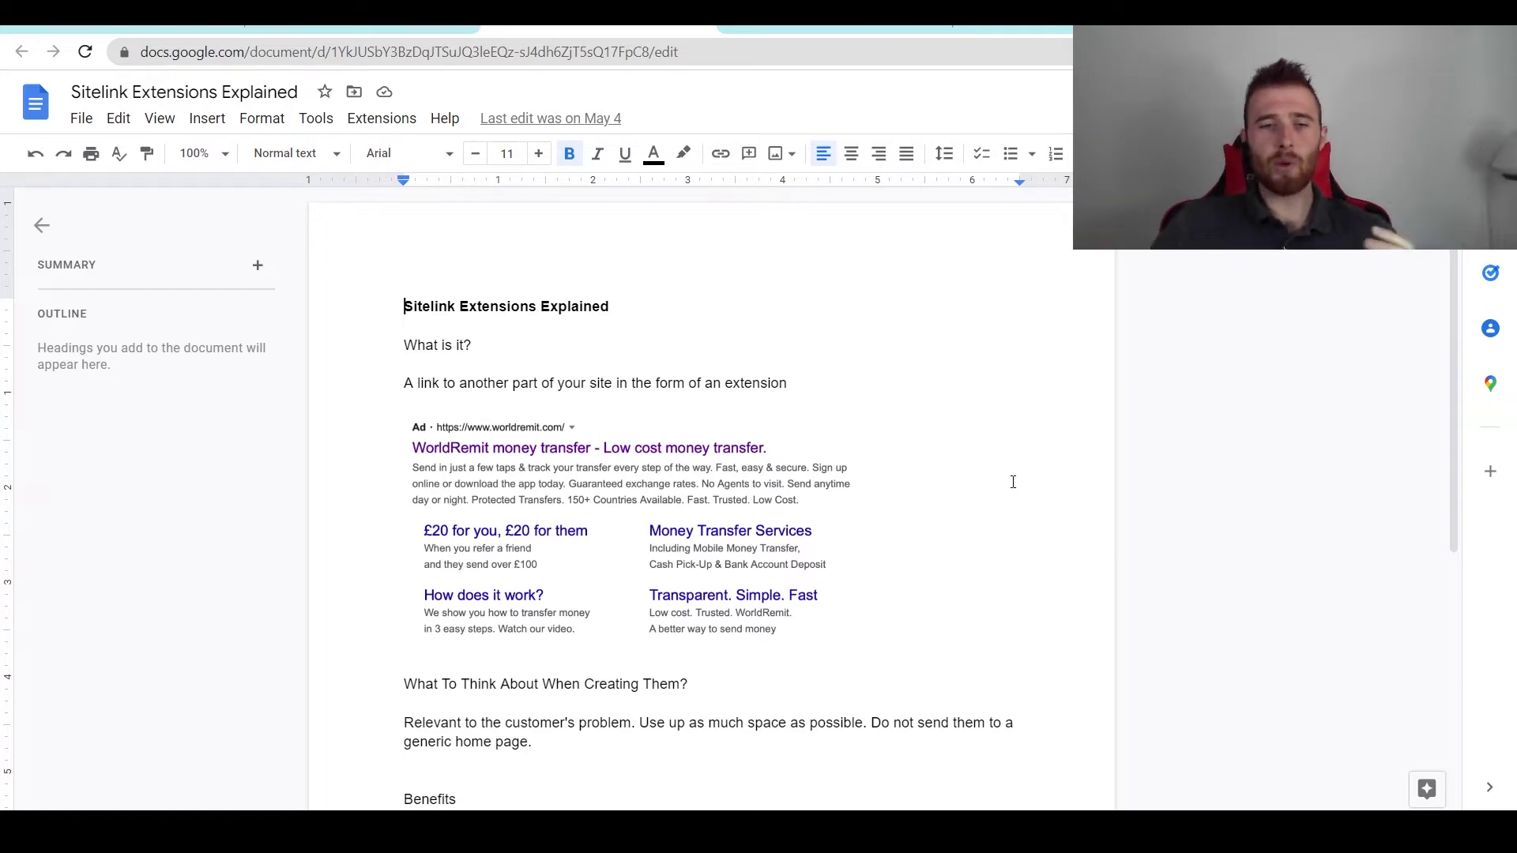
scroll(1013, 482, down, 5)
scroll(980, 508, up, 3)
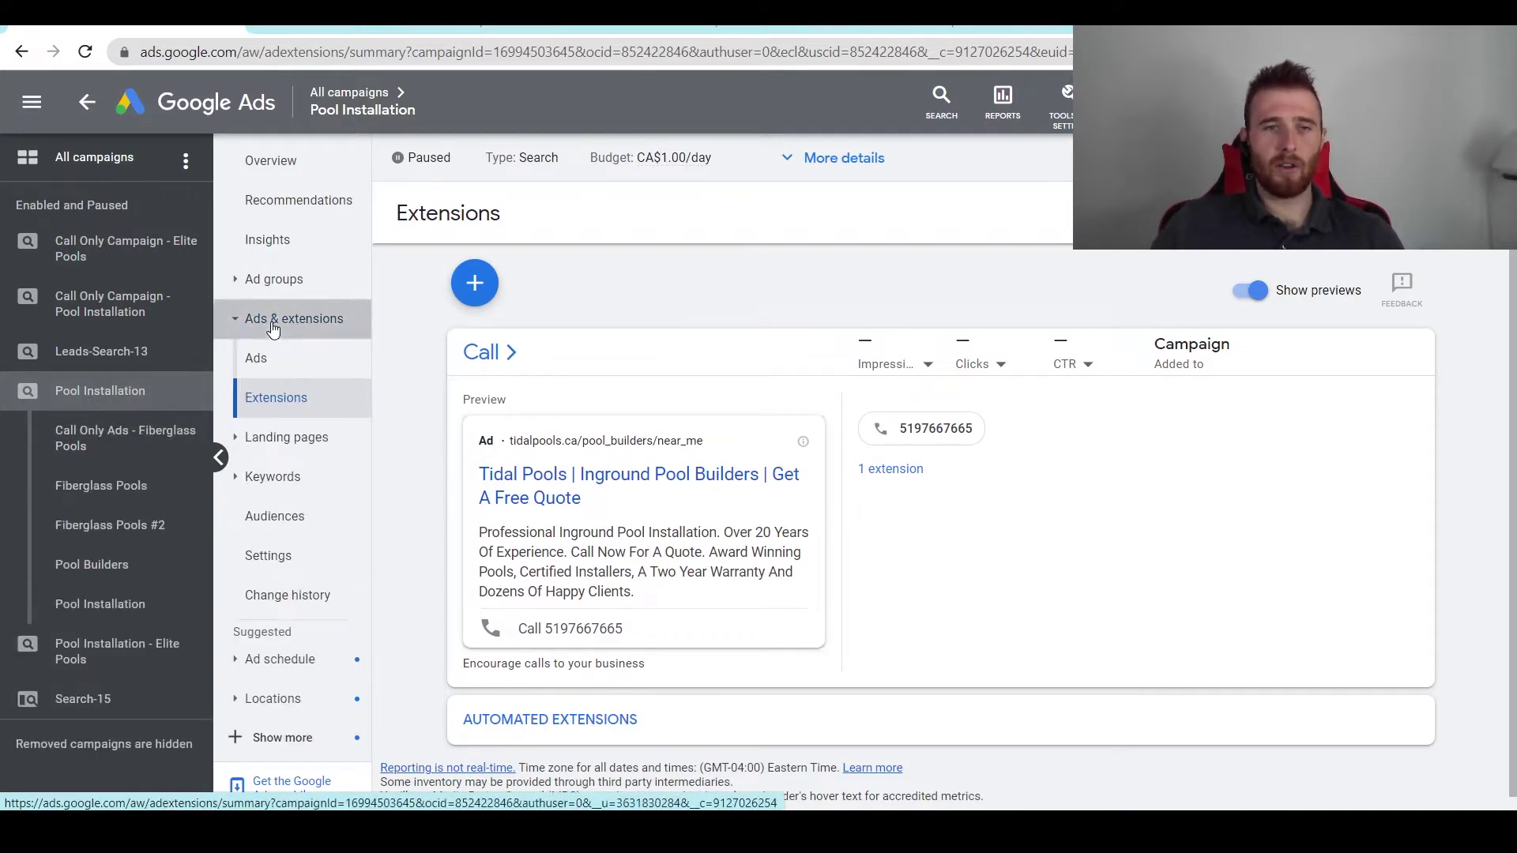
Step: Choose Sitelink extension from the extension types for the Pool Installation campaign
click(475, 285)
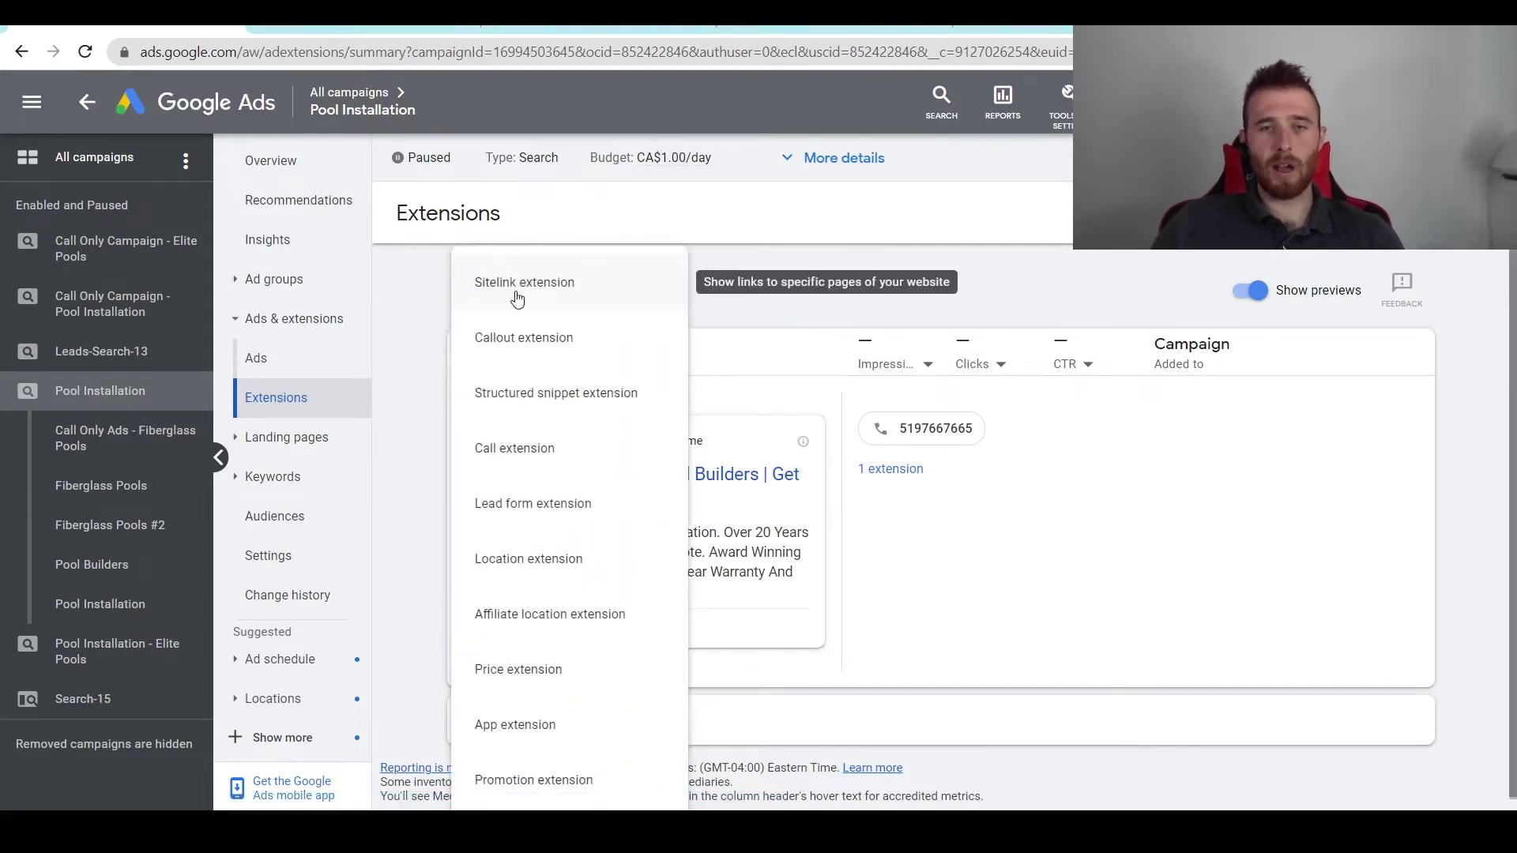
click(582, 294)
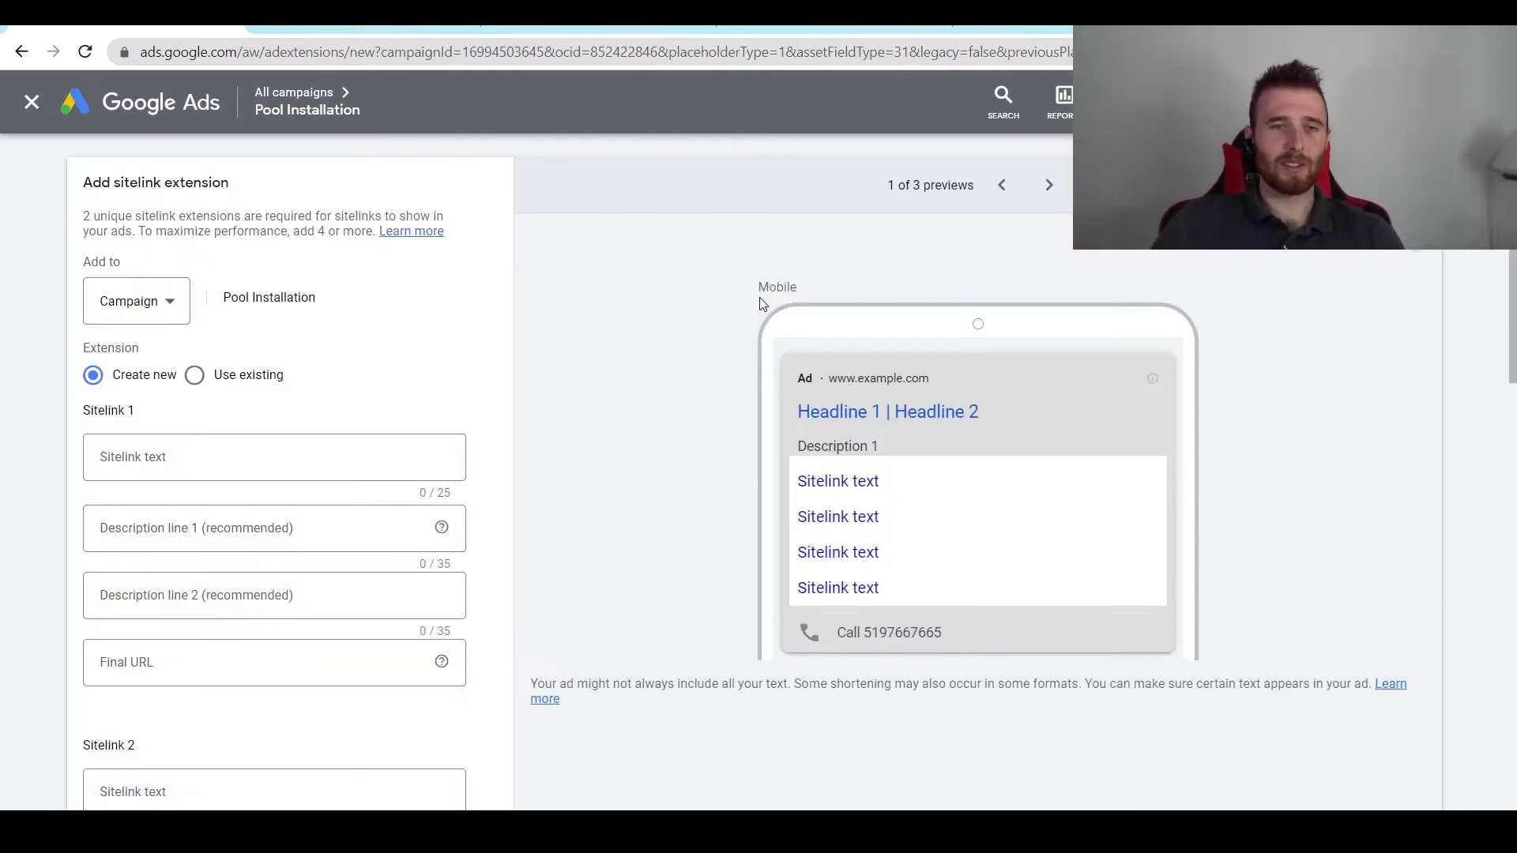
scroll(790, 434, down, 1)
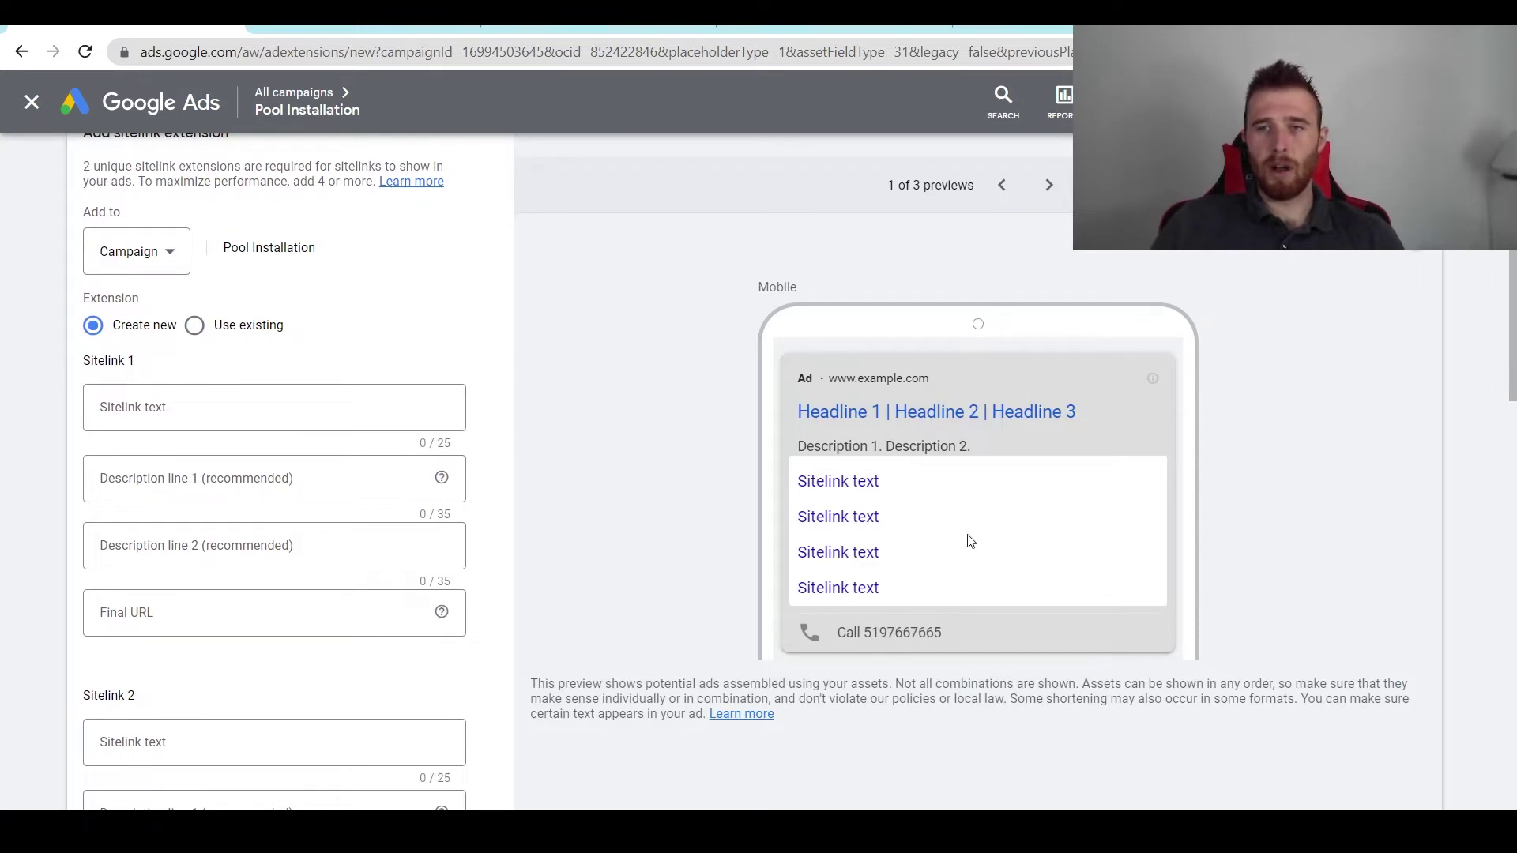
Step: Flip between the desktop and mobile ad previews, then open the Add to choice
click(1049, 190)
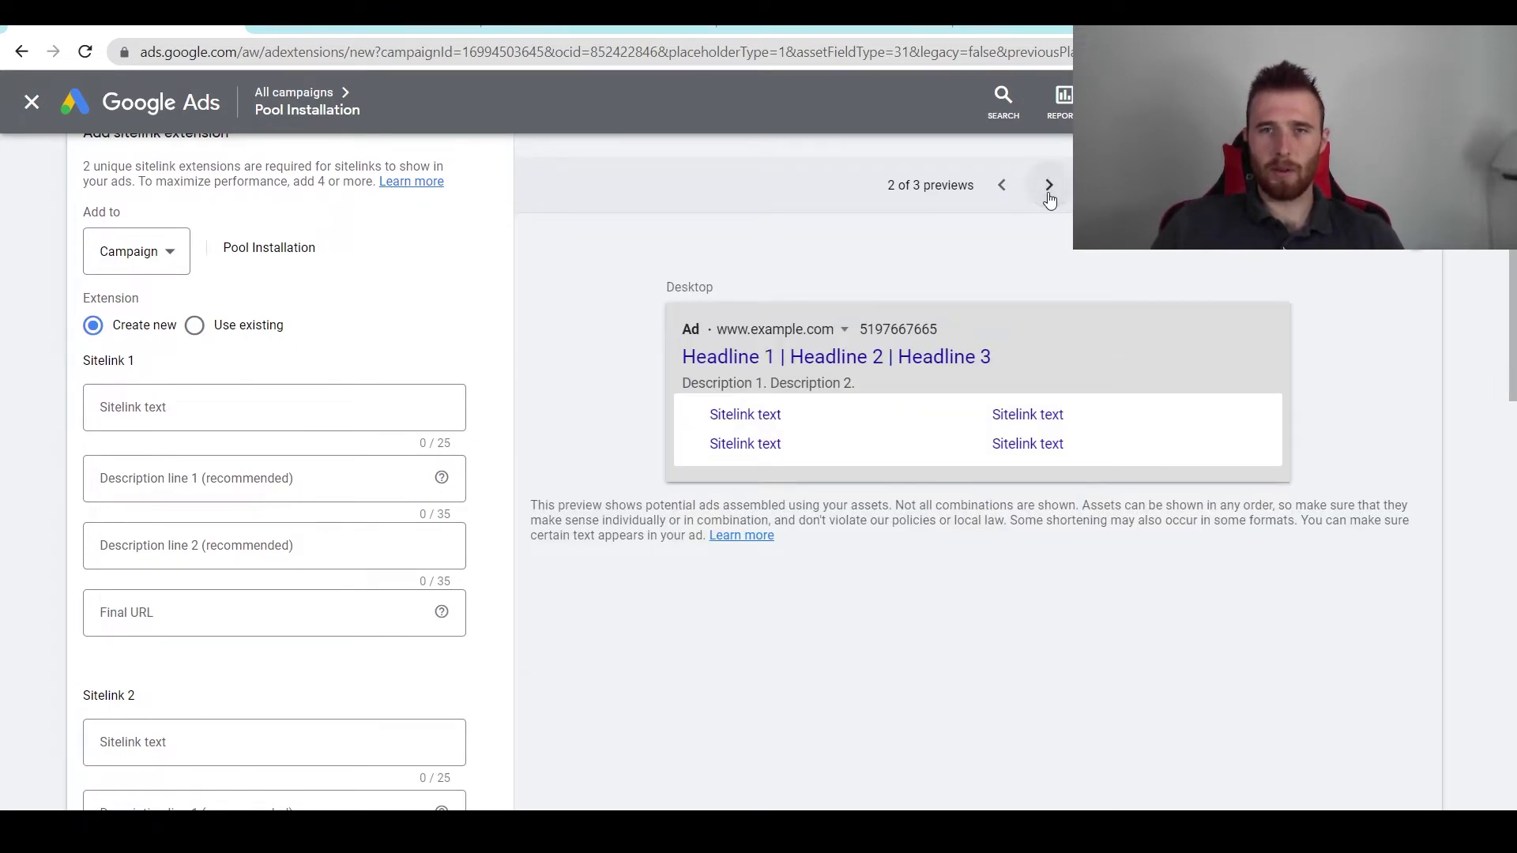
click(1049, 190)
click(1001, 189)
click(1002, 189)
scroll(646, 346, up, 1)
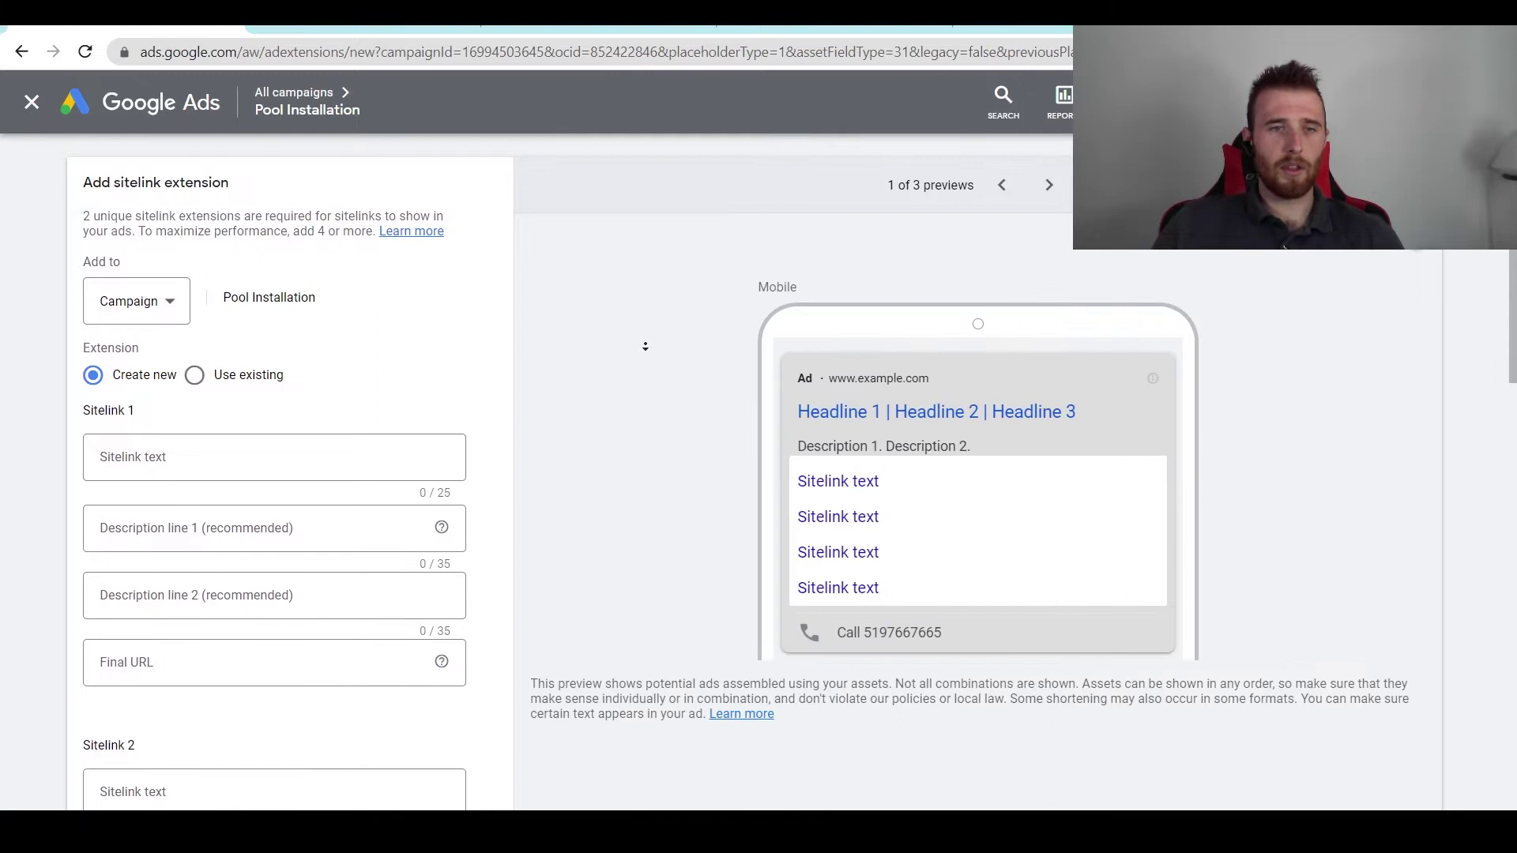
scroll(645, 346, down, 1)
click(171, 294)
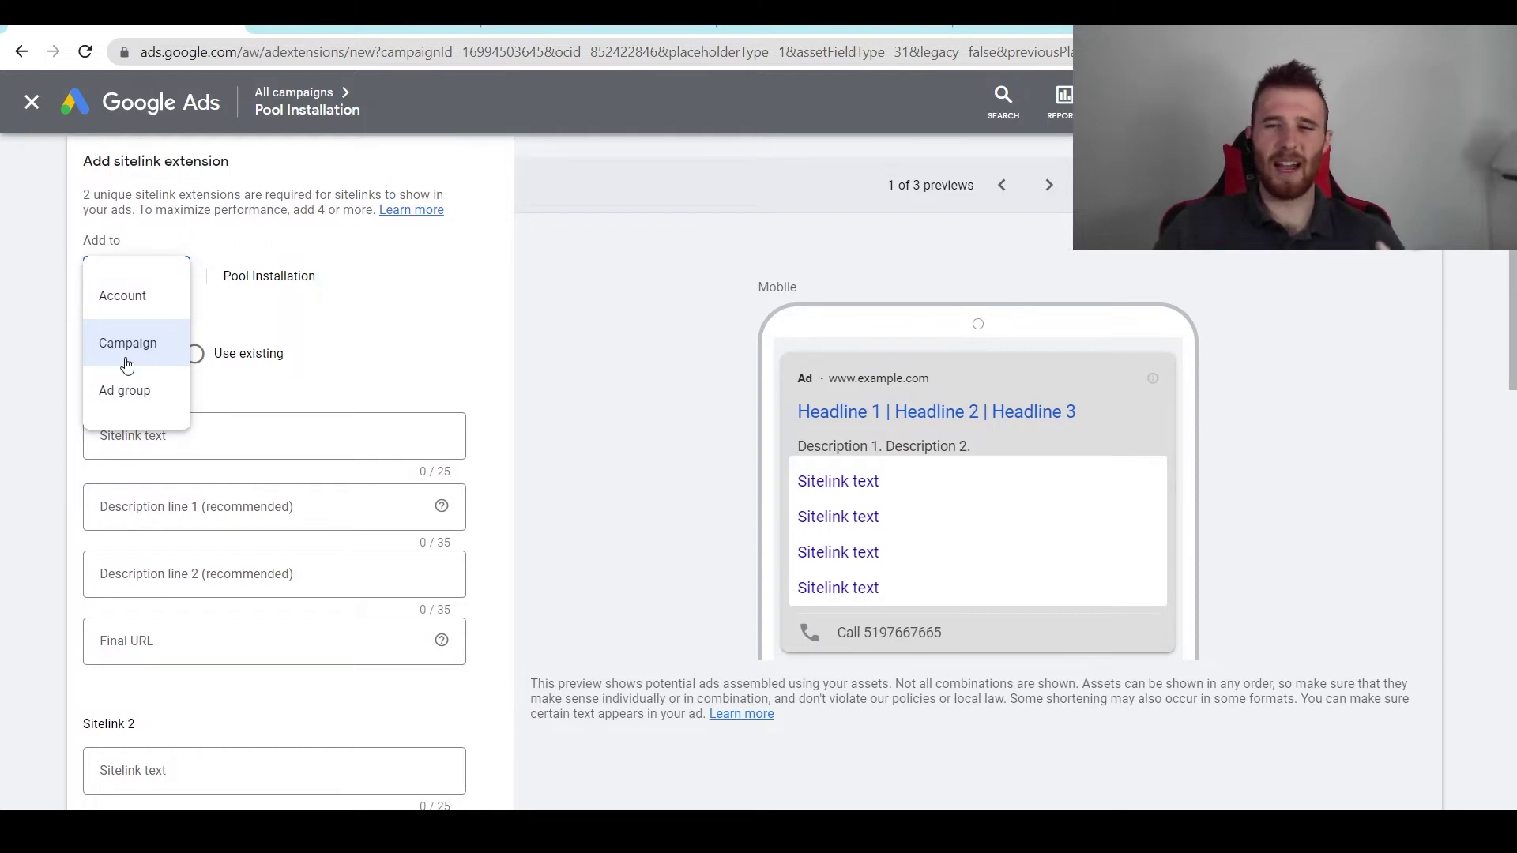
Step: Set the sitelink extension's Add to level to Campaign, keeping Create new selected
click(127, 343)
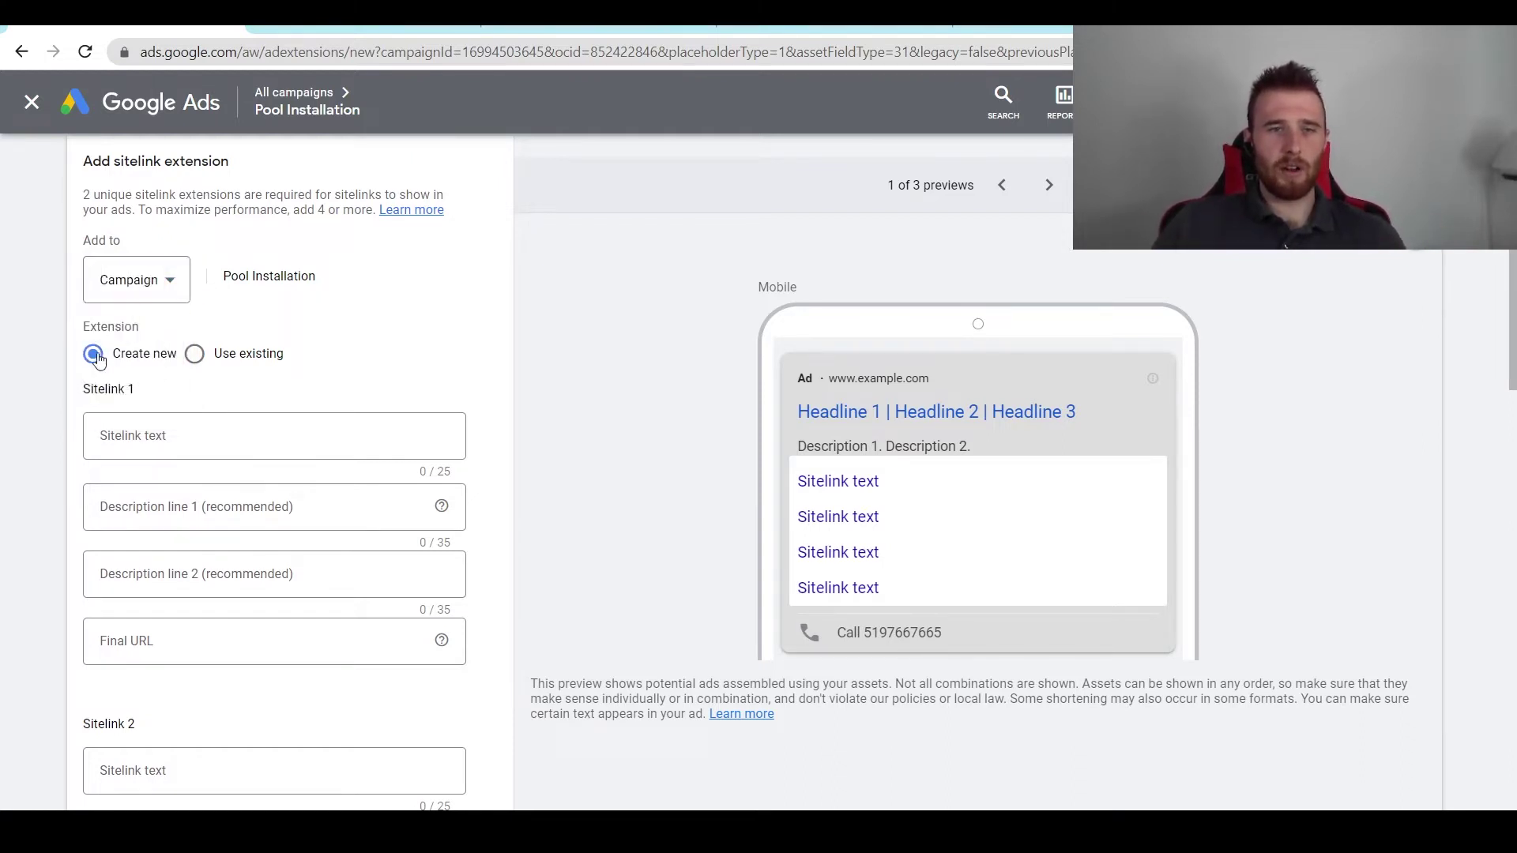
scroll(367, 406, down, 1)
scroll(368, 406, down, 1)
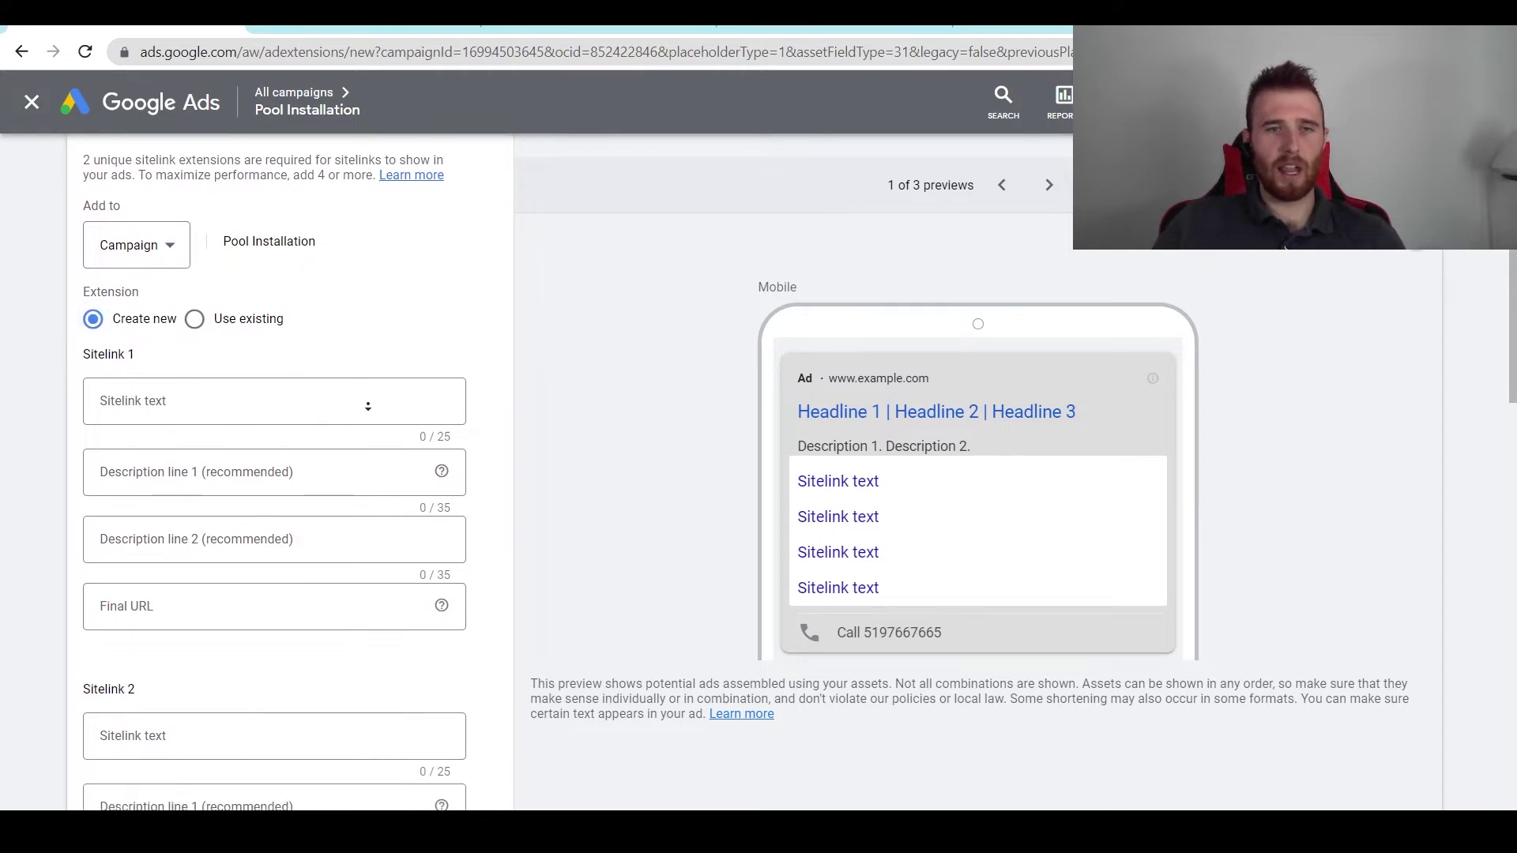
click(167, 376)
click(515, 338)
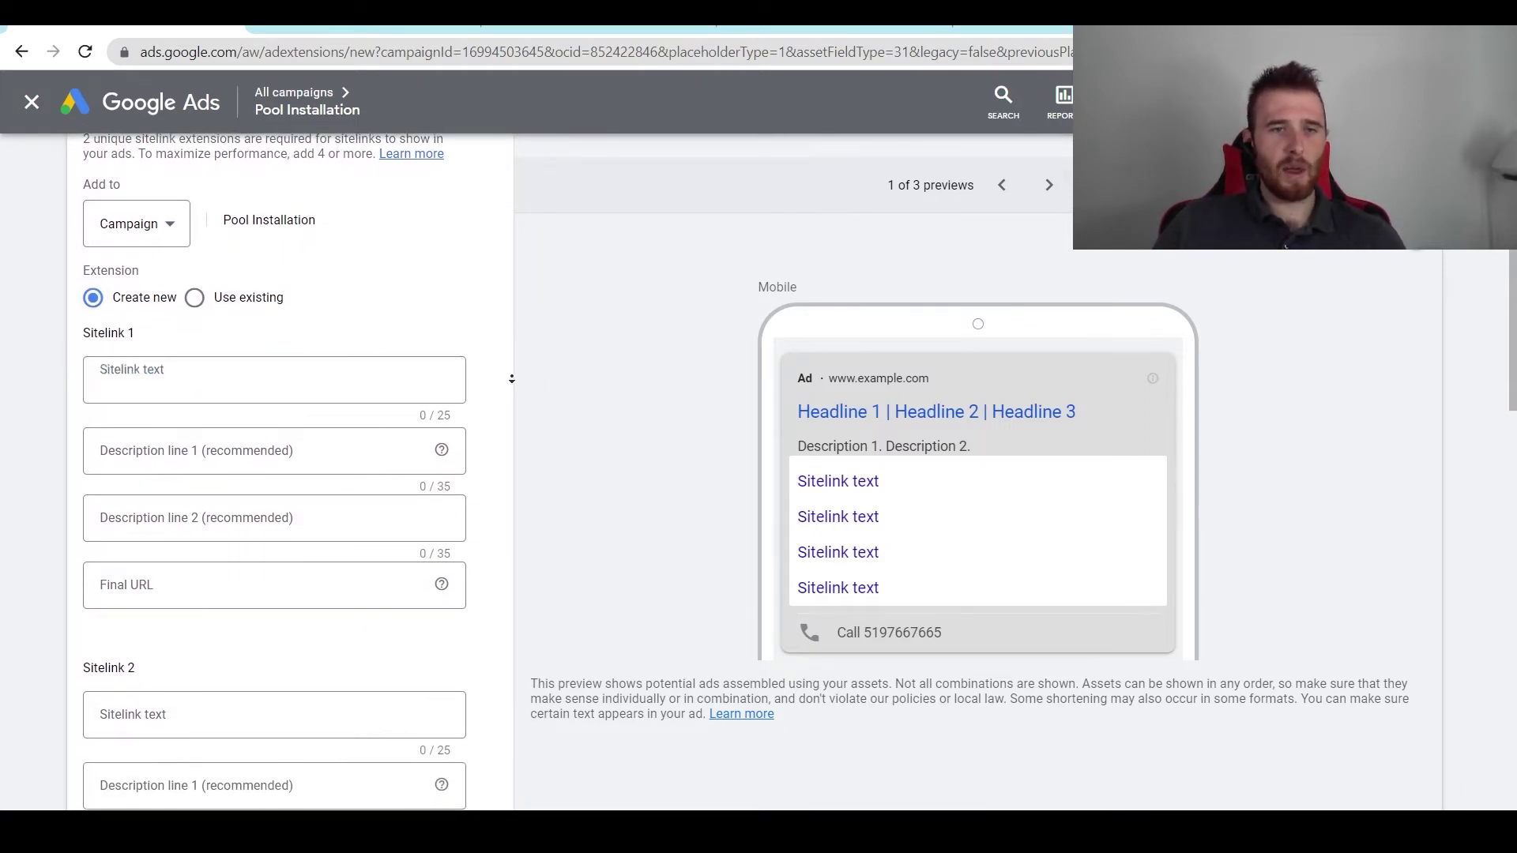
scroll(512, 363, down, 1)
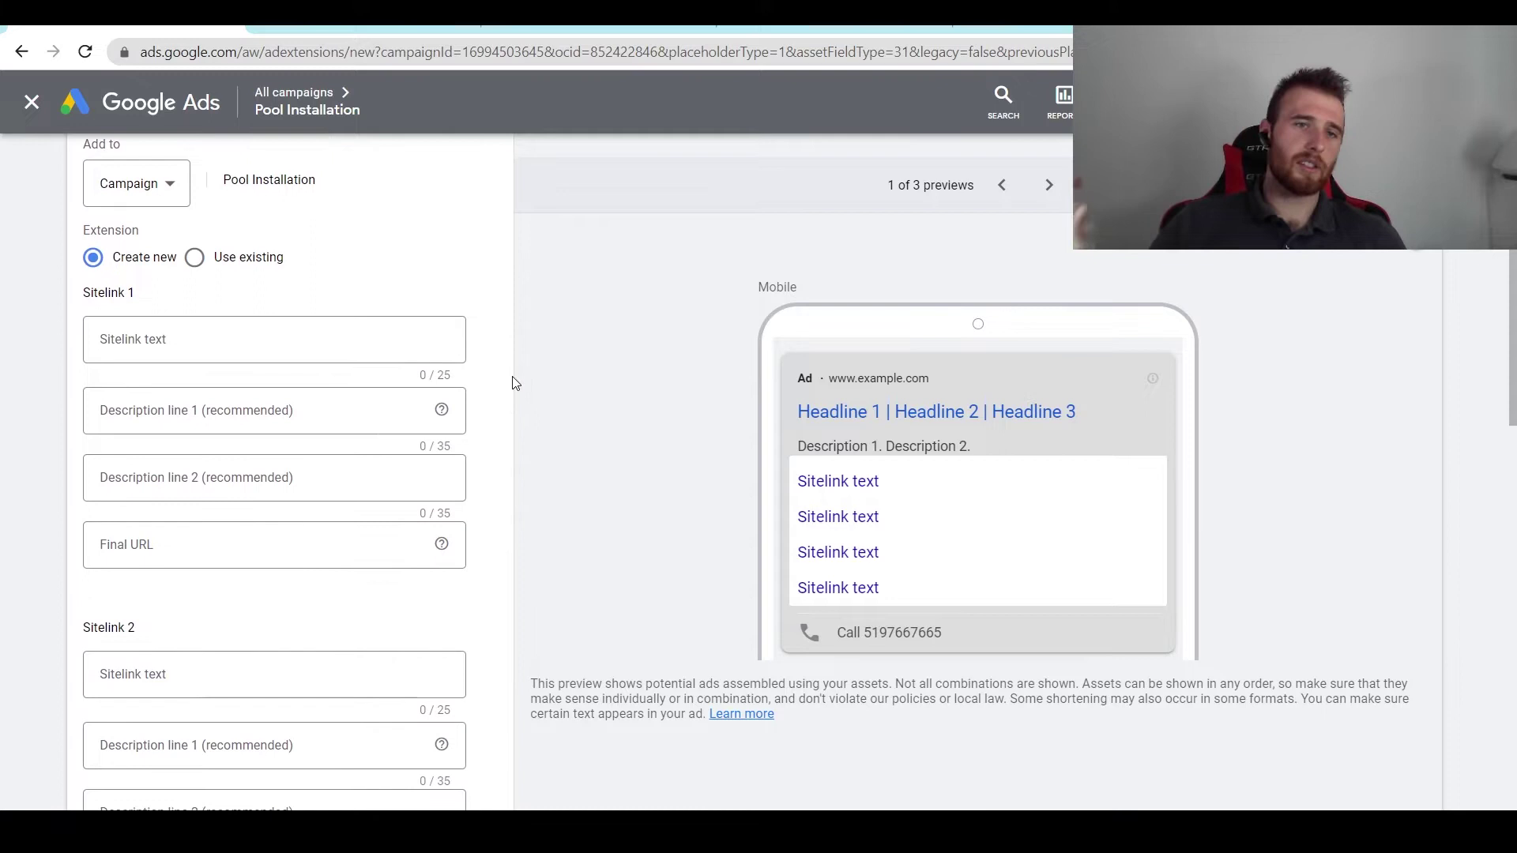
scroll(511, 379, up, 3)
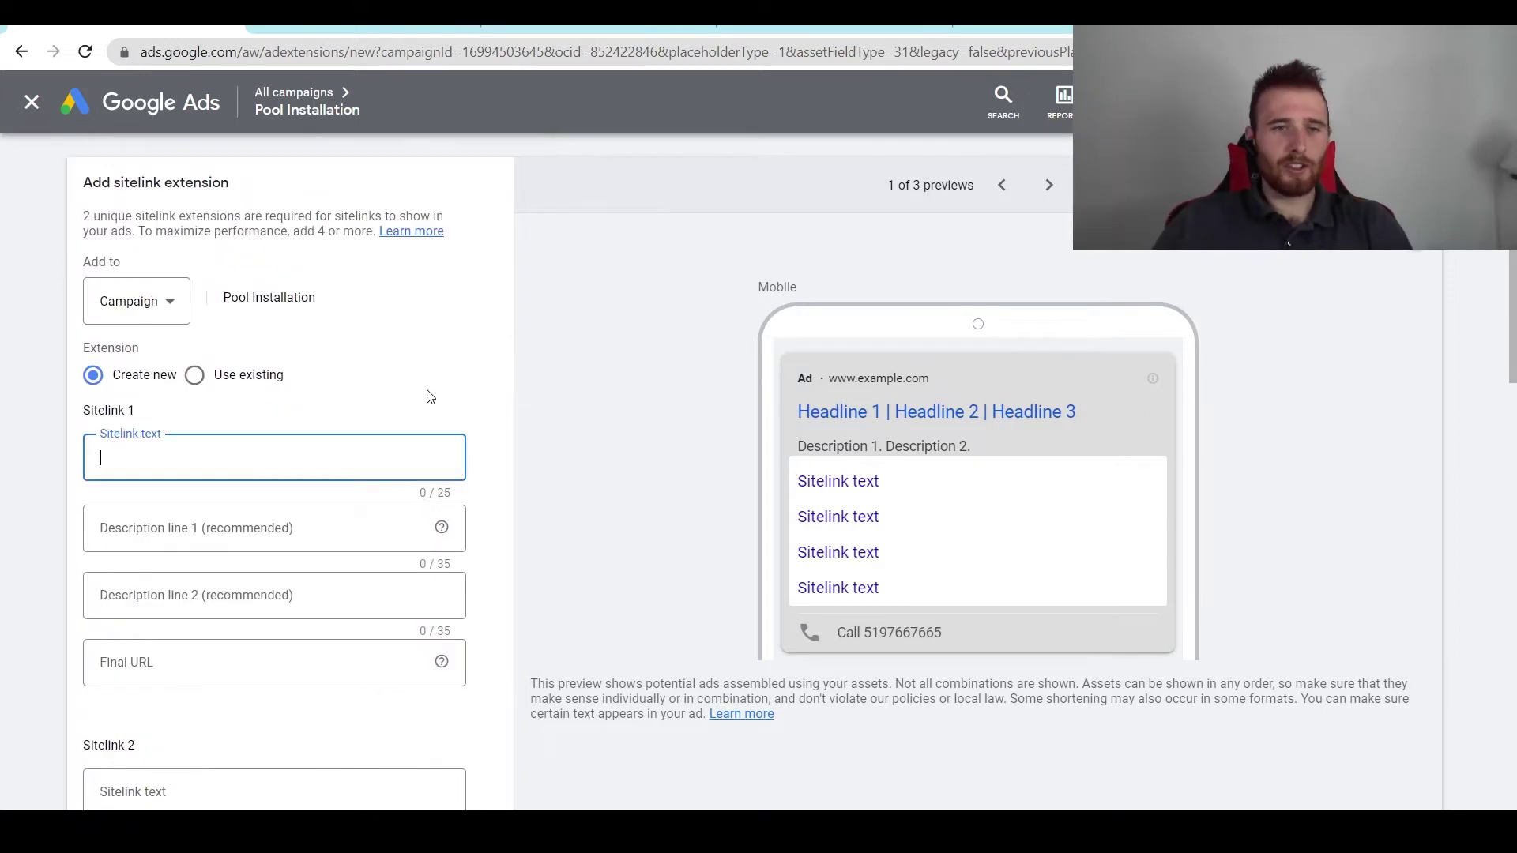
Step: Enter 'Award Winning Pools' as Sitelink 1's text
click(179, 454)
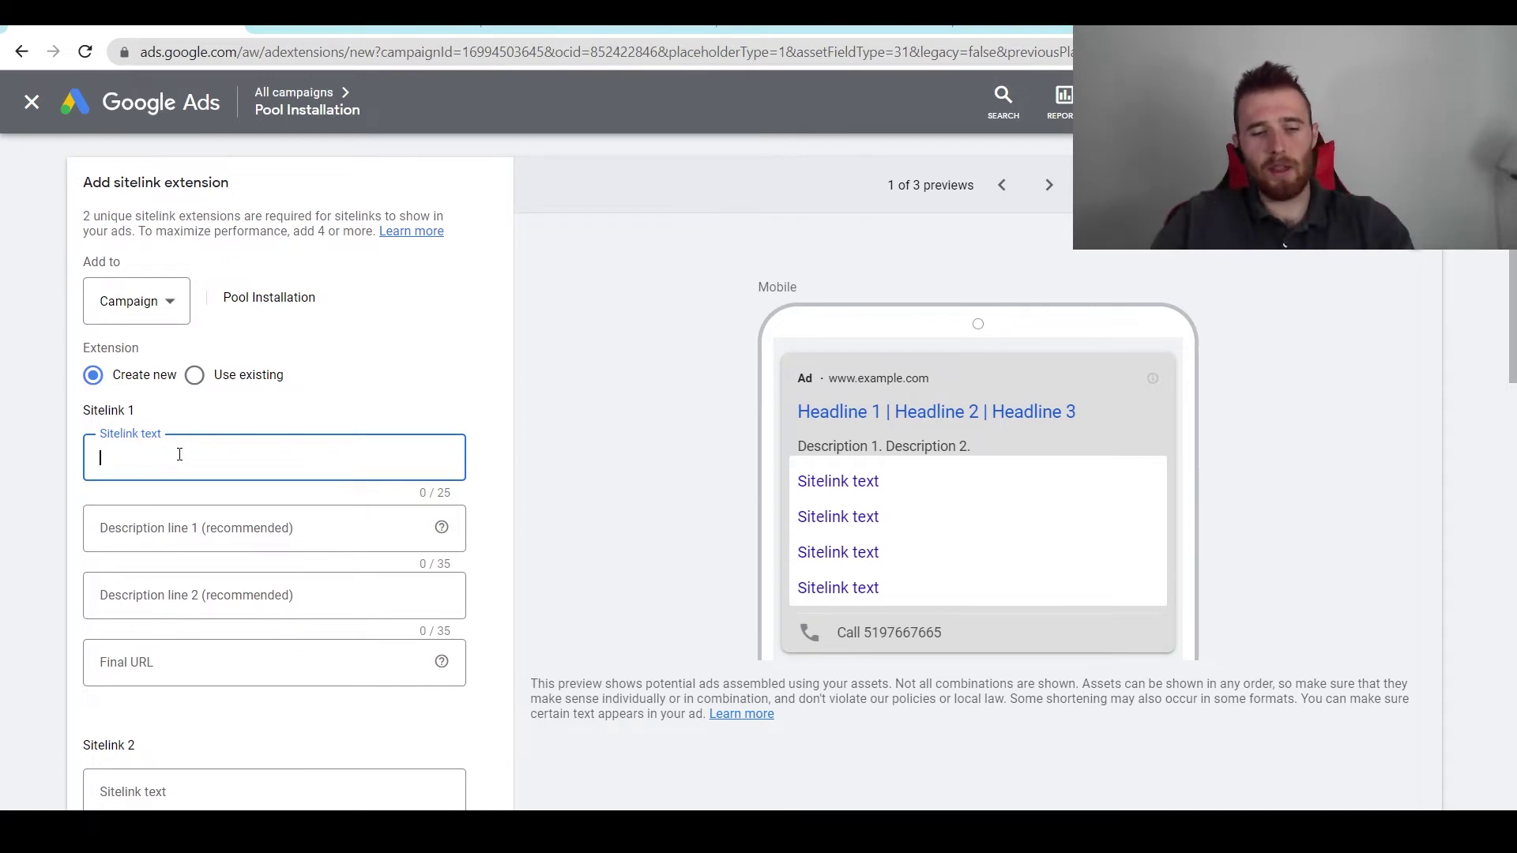
text(Award P)
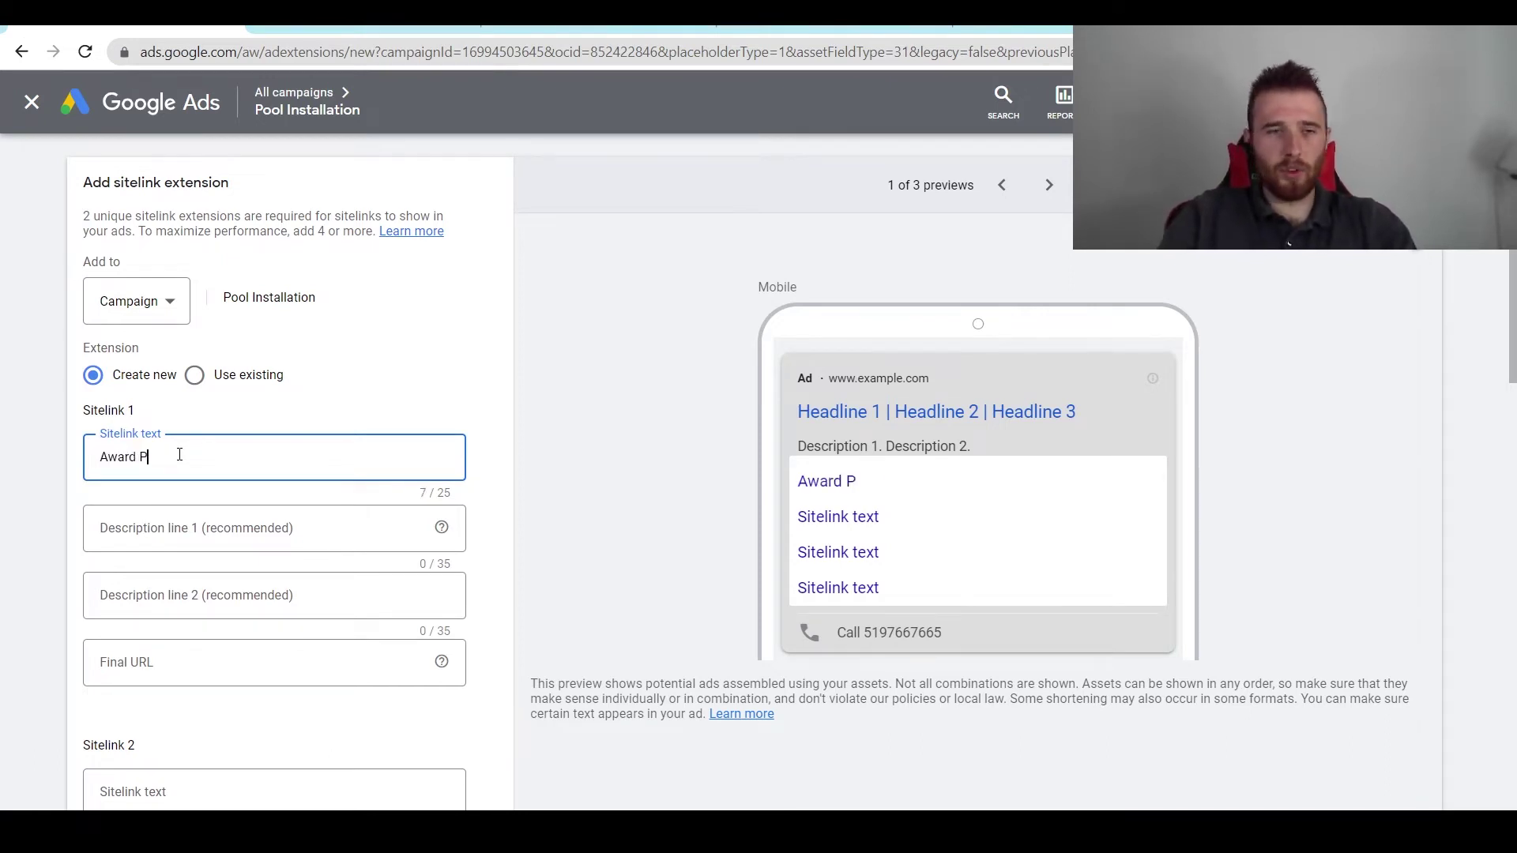
key(BackSpace)
key(BackSpace)
text(Winning Pools)
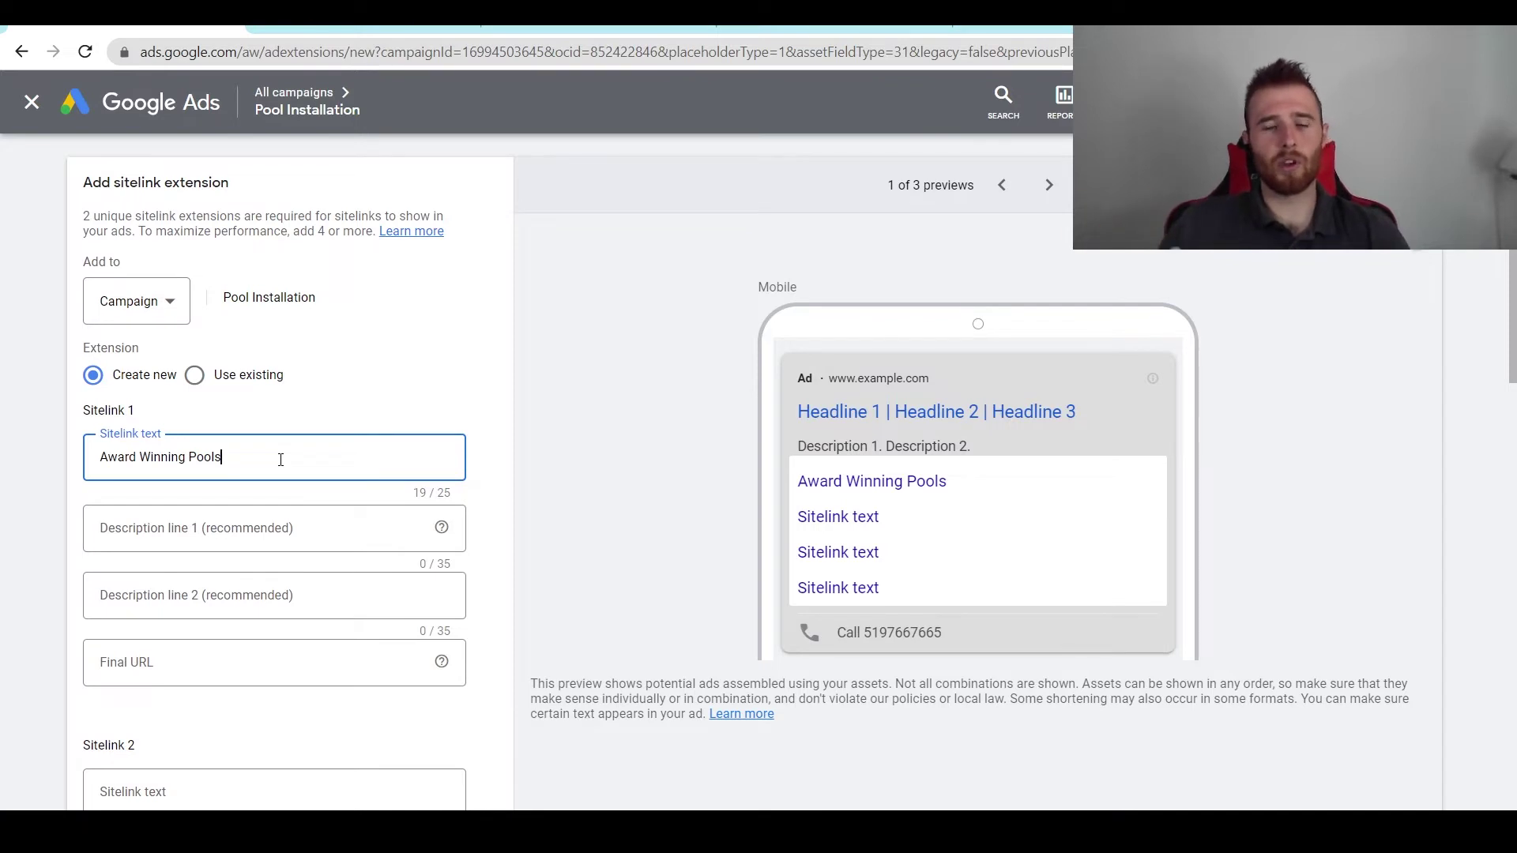
Step: Fill Sitelink 1's first description line with 'Over 50 Awards Issued In 2022'
scroll(477, 403, down, 1)
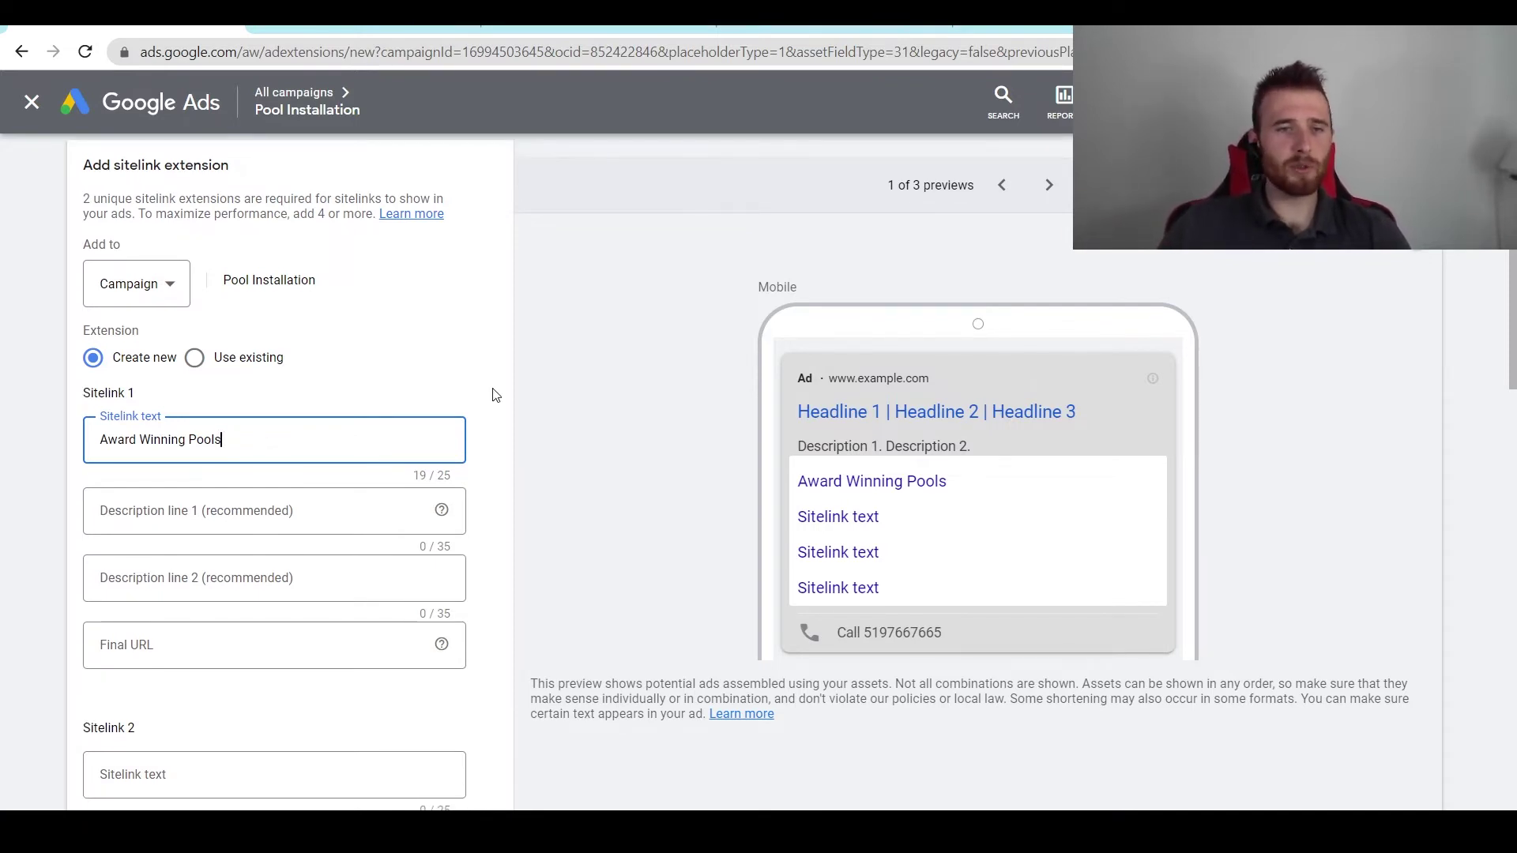
click(225, 505)
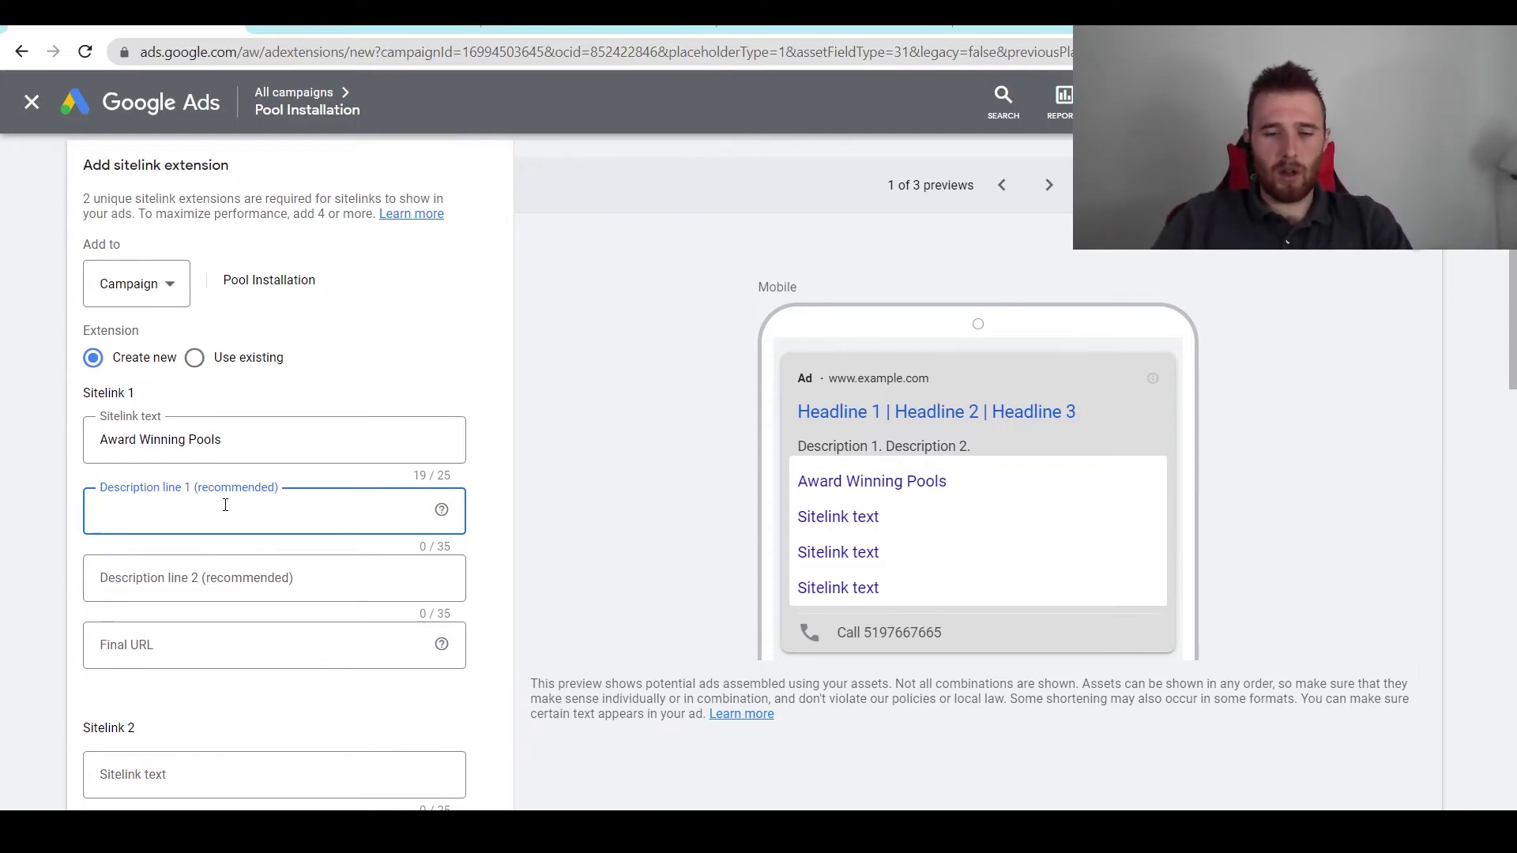
text(Over)
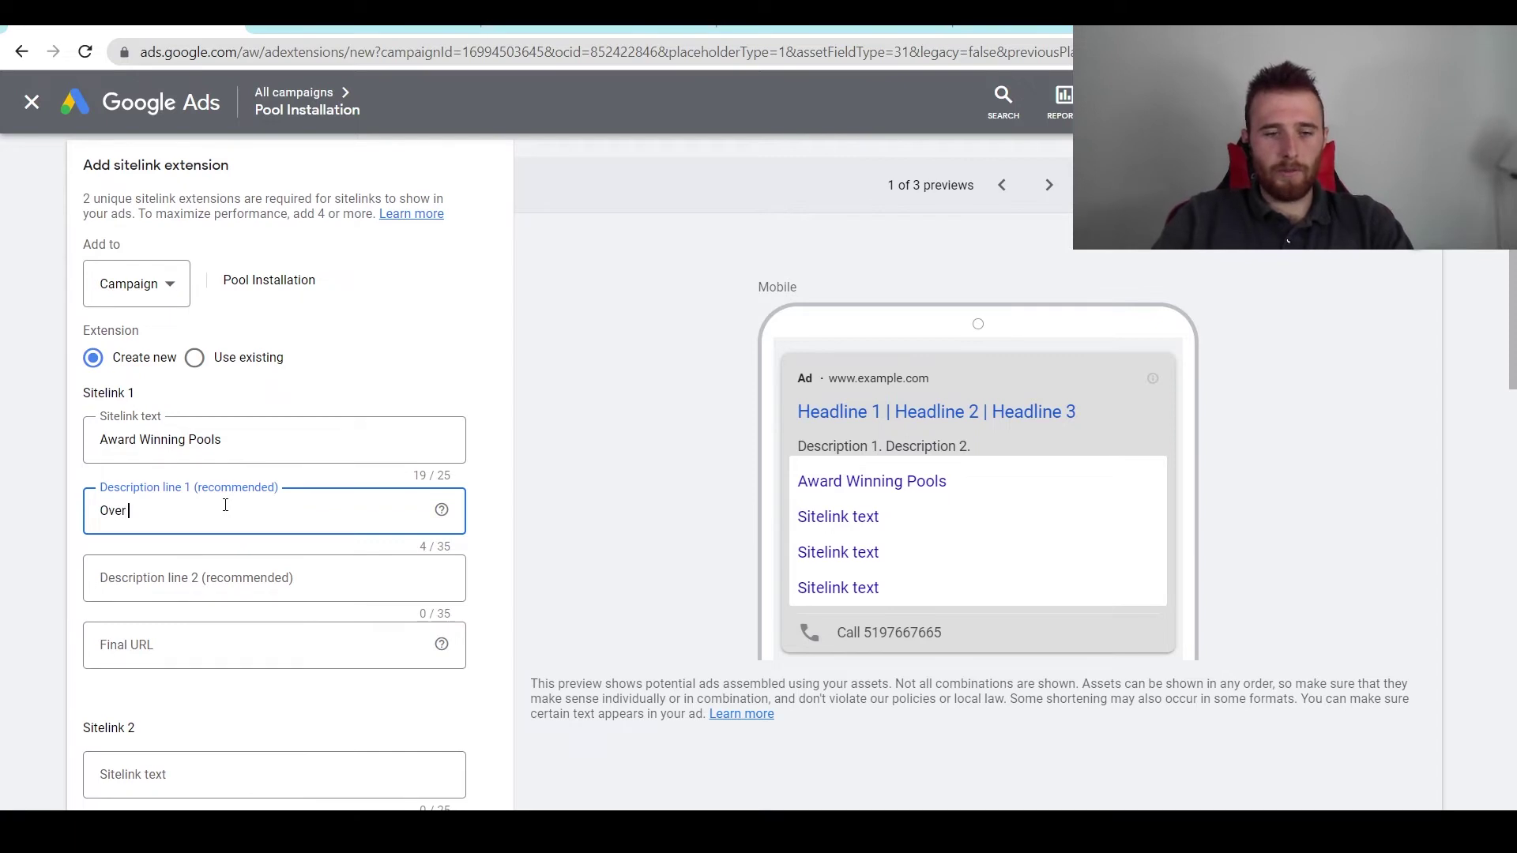
text( 50 Awards )
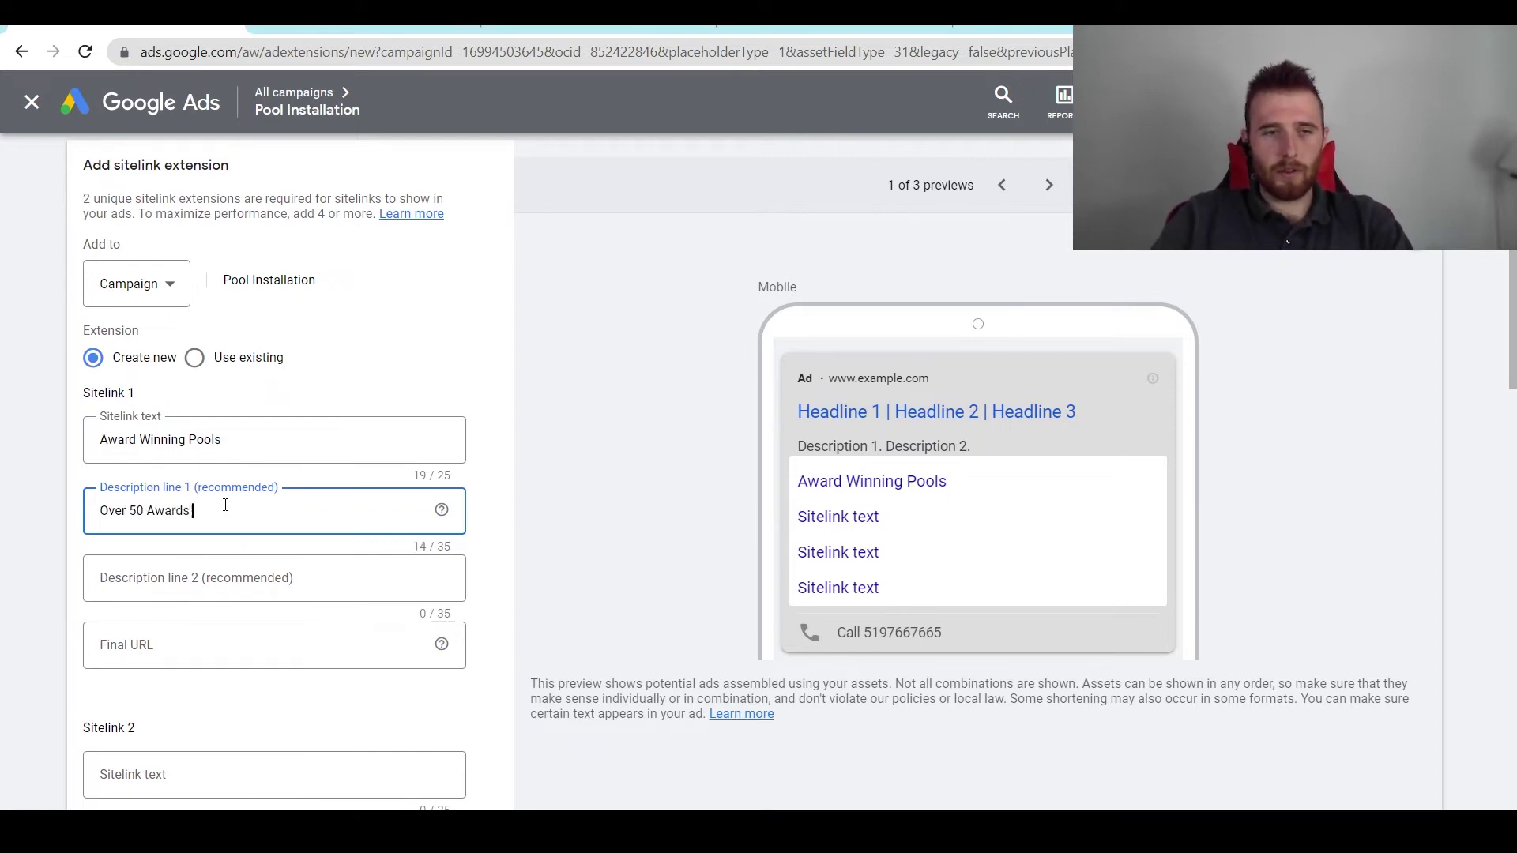
text(Issued In)
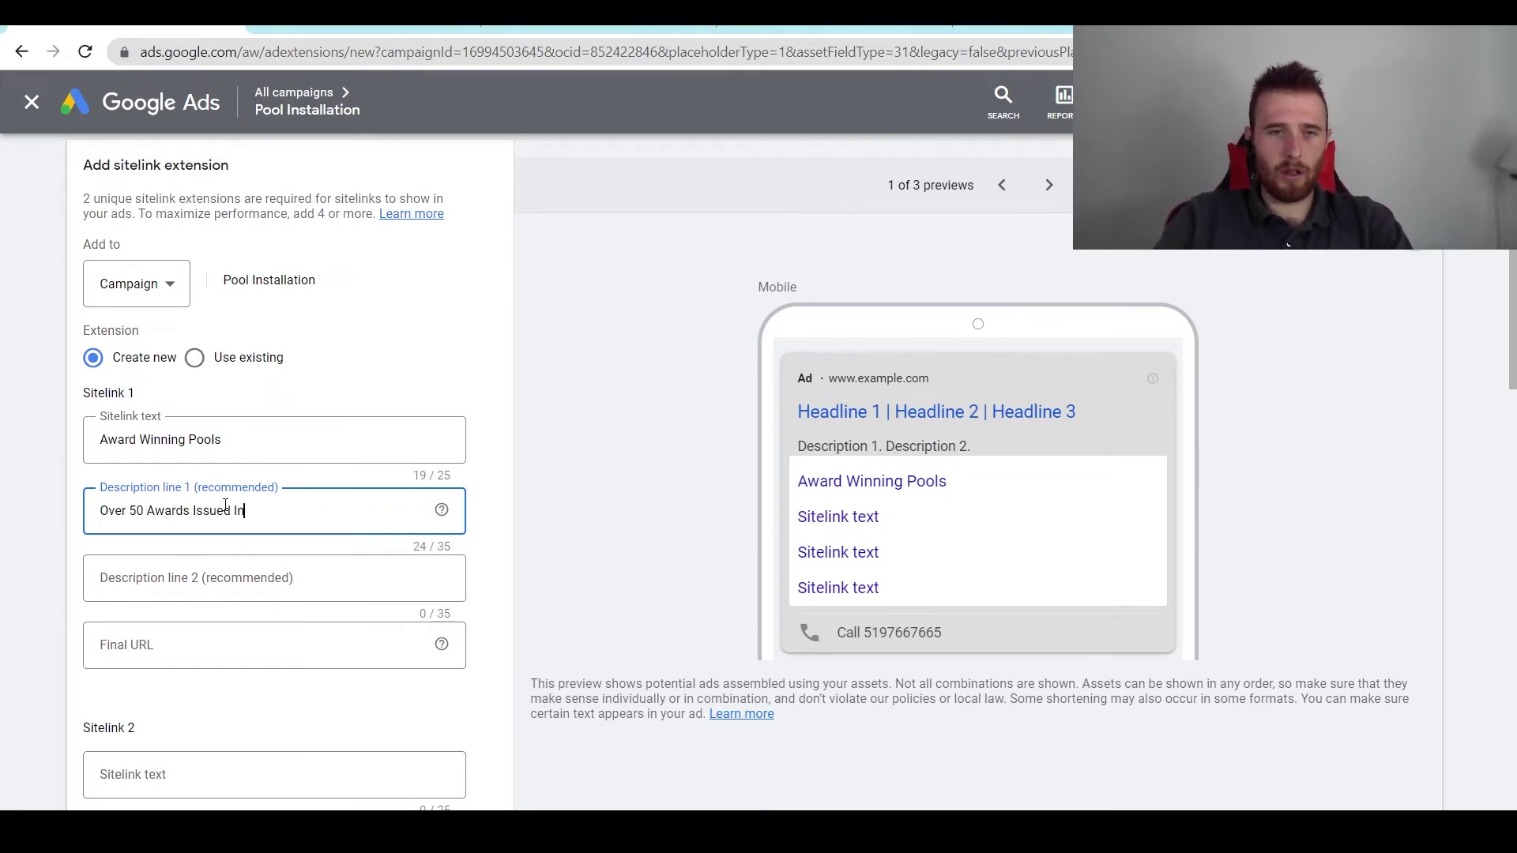
text( 2022)
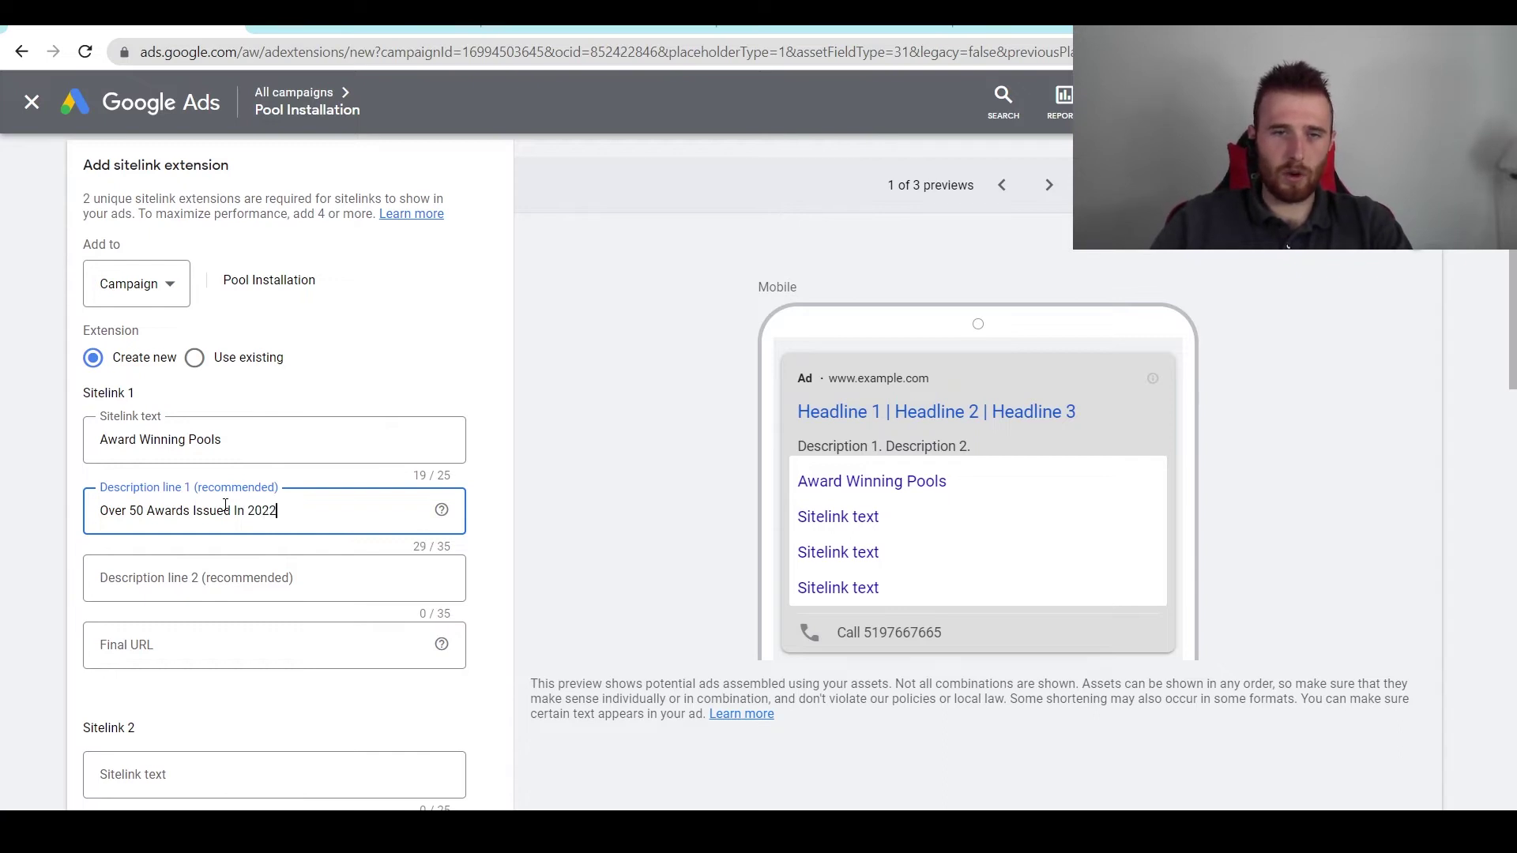
Step: Make Sitelink 1's second description line read '#1 In Pool Installer Ontario'
click(244, 575)
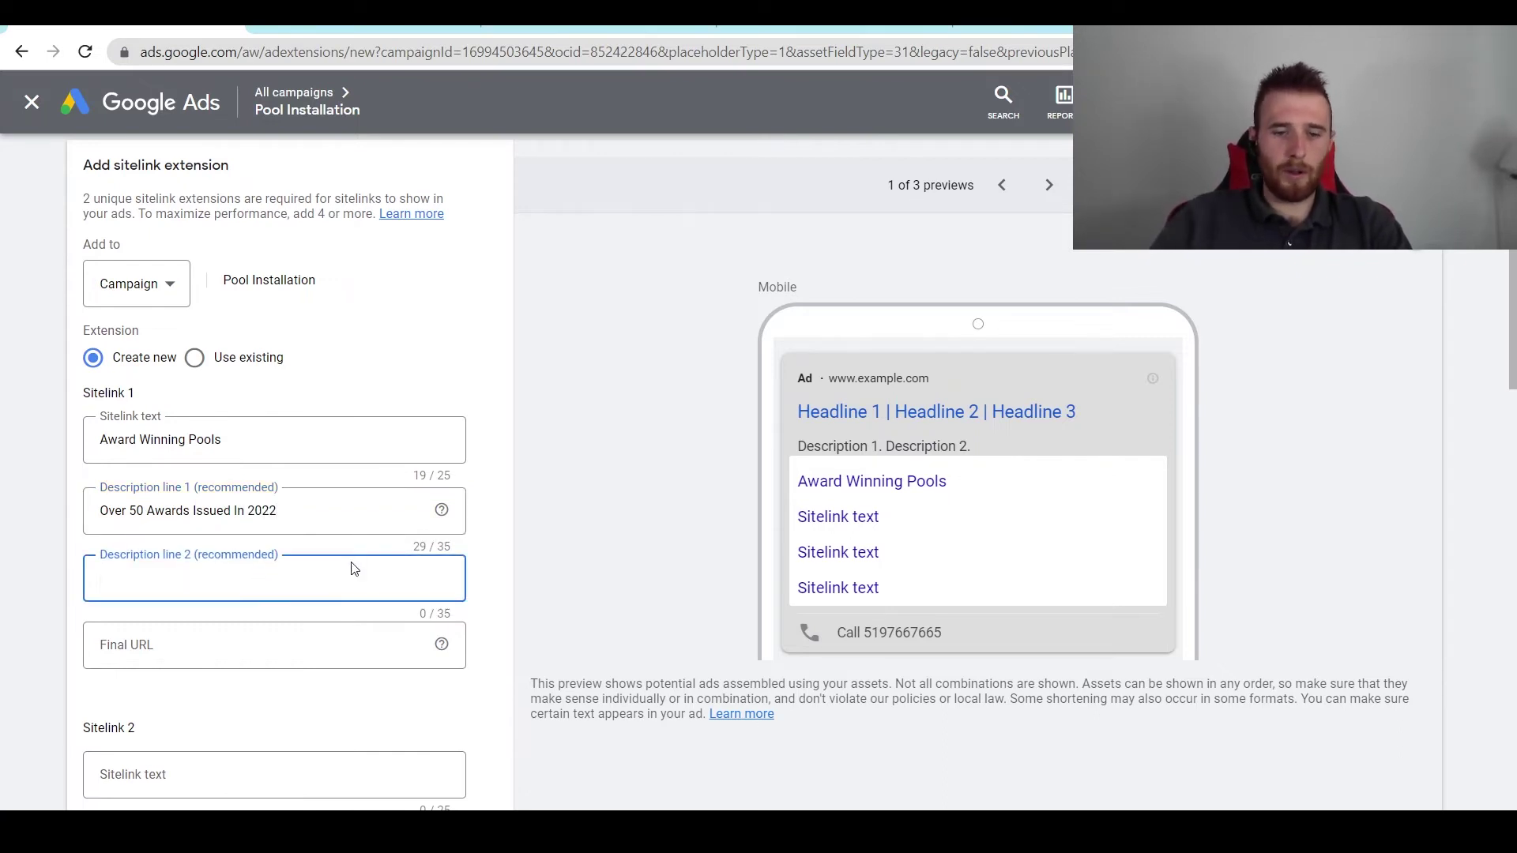
text(#)
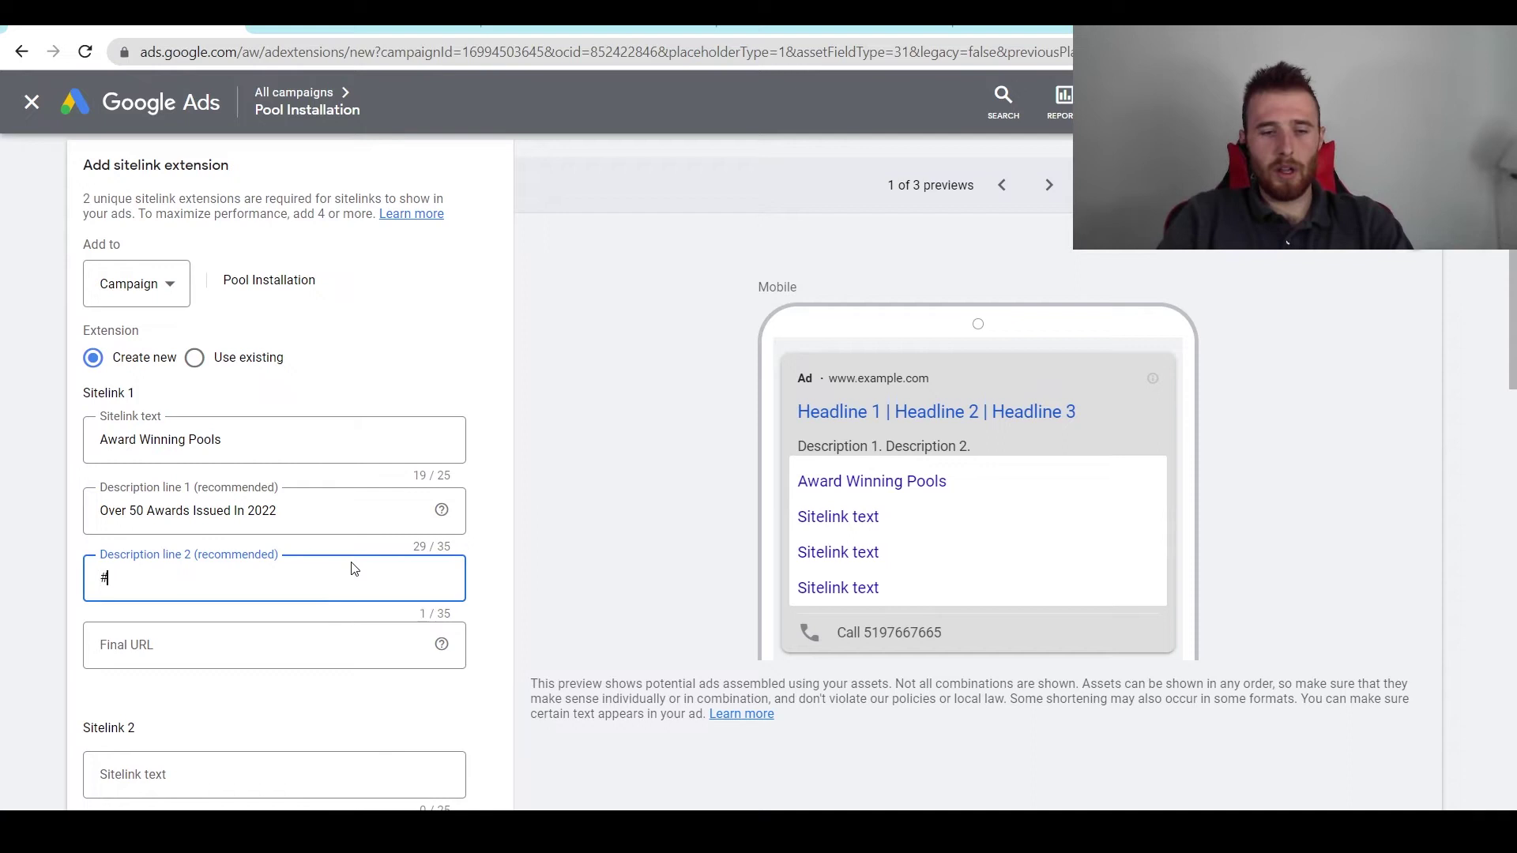
text(1 In Ontario)
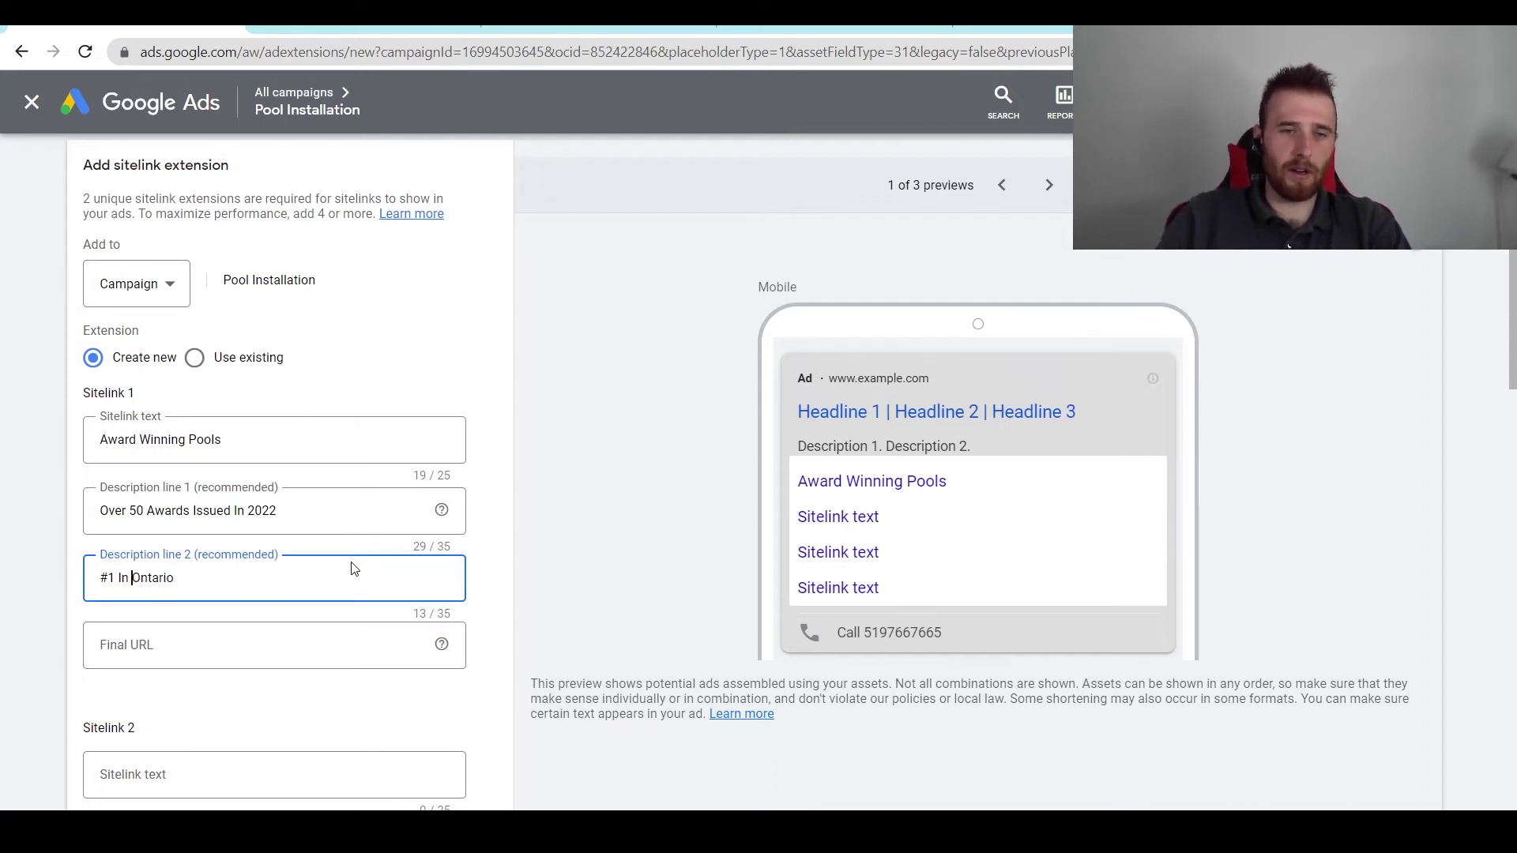
text(Pool Insta)
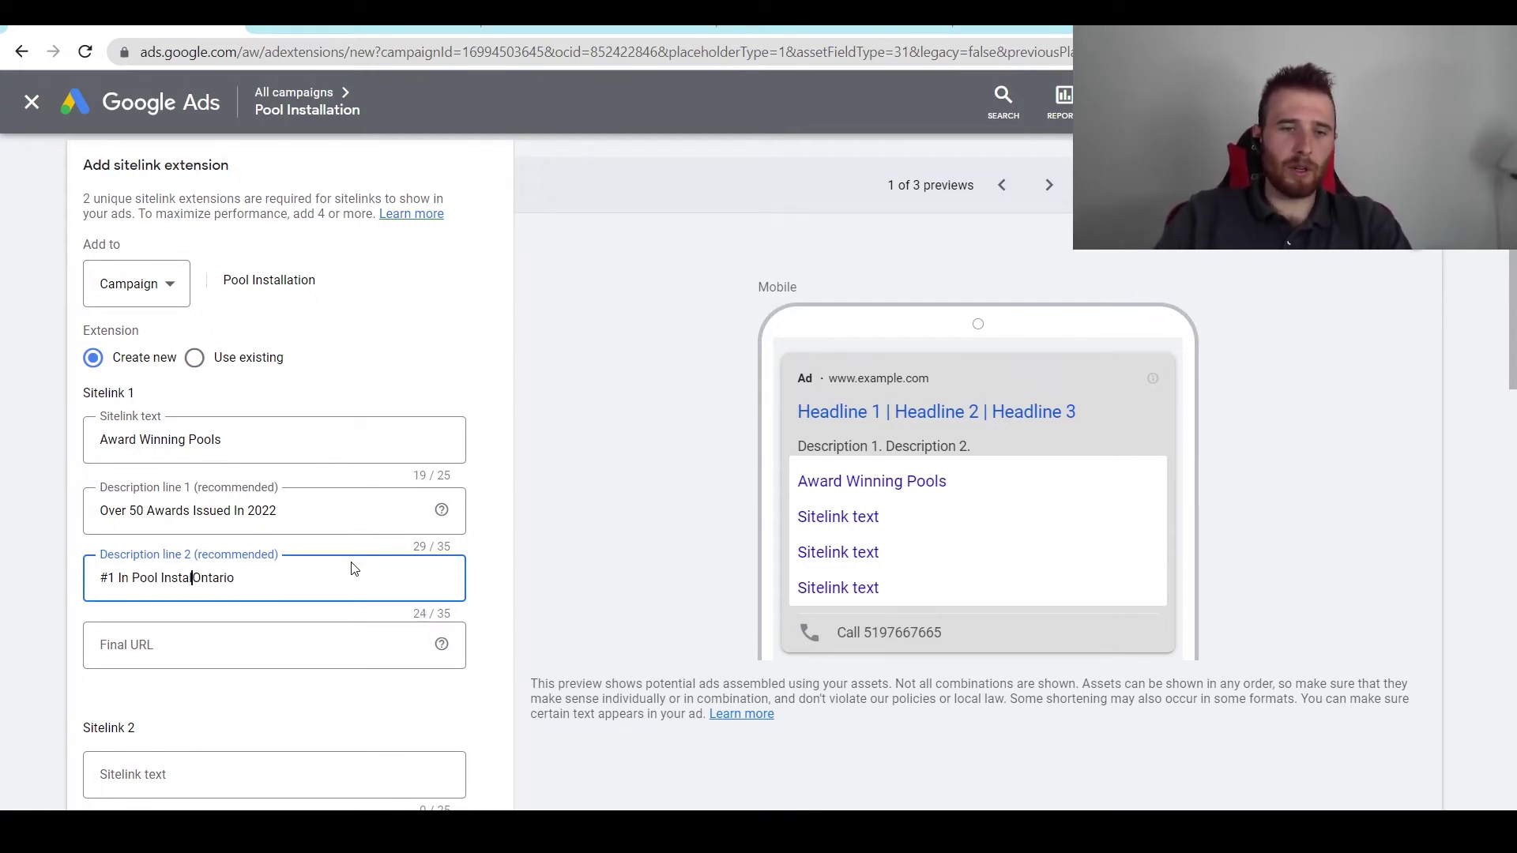
text(ller)
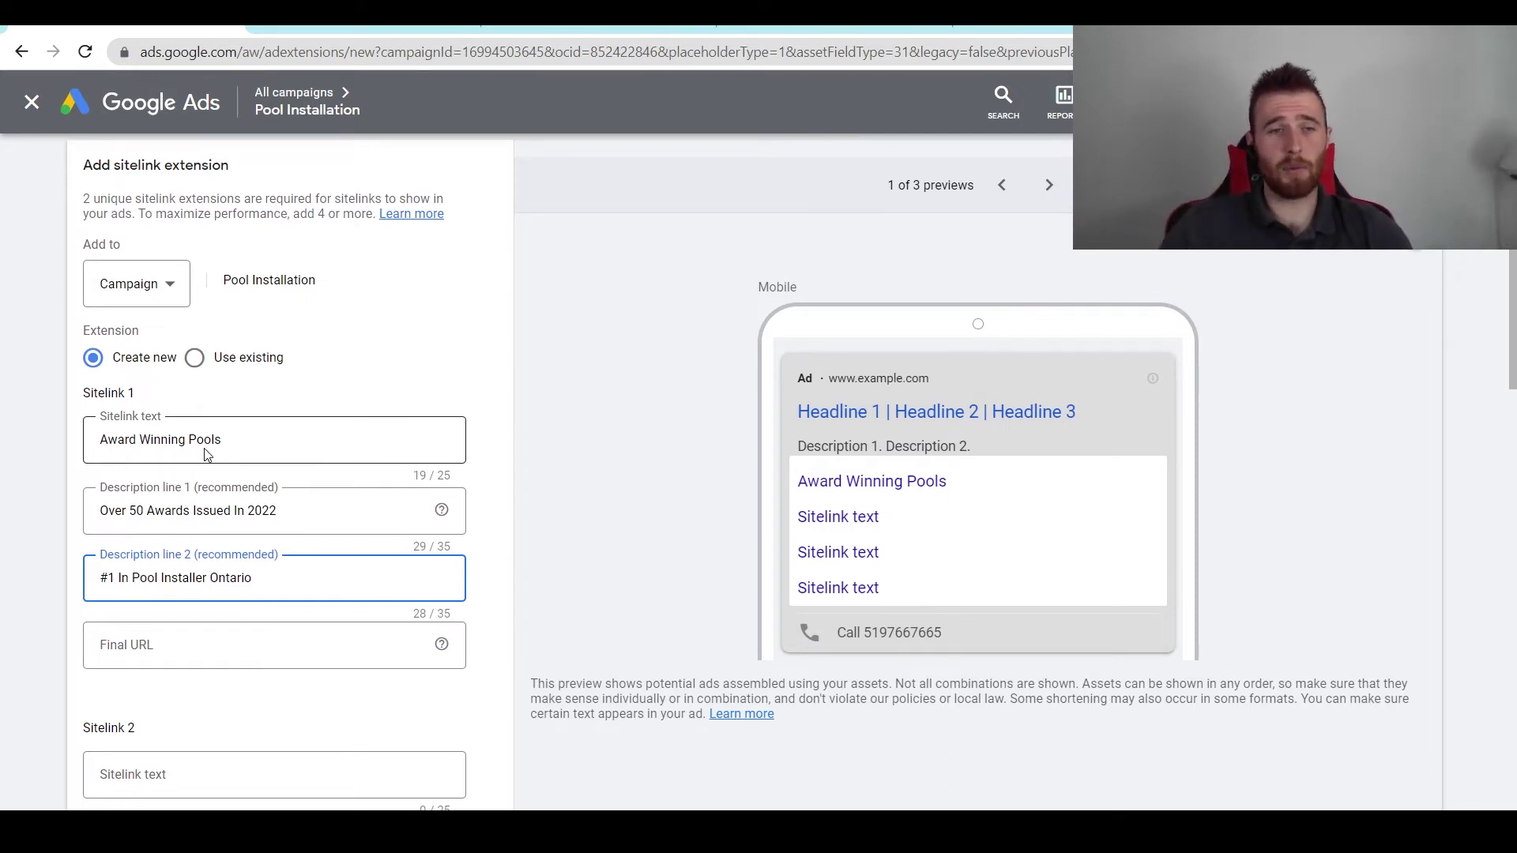
drag(312, 515, 70, 517)
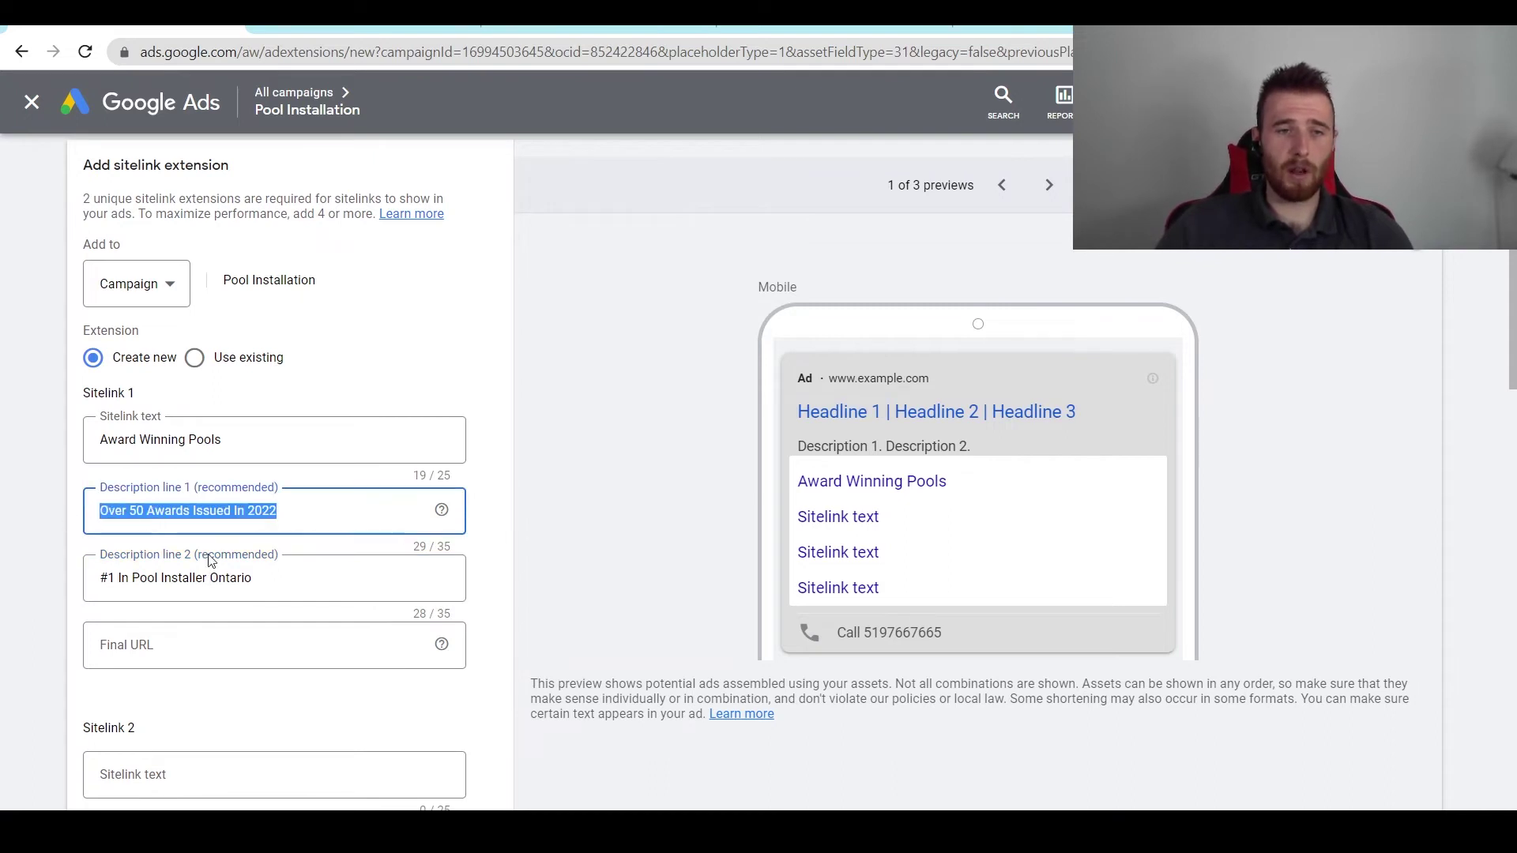
click(274, 579)
drag(274, 579, 89, 575)
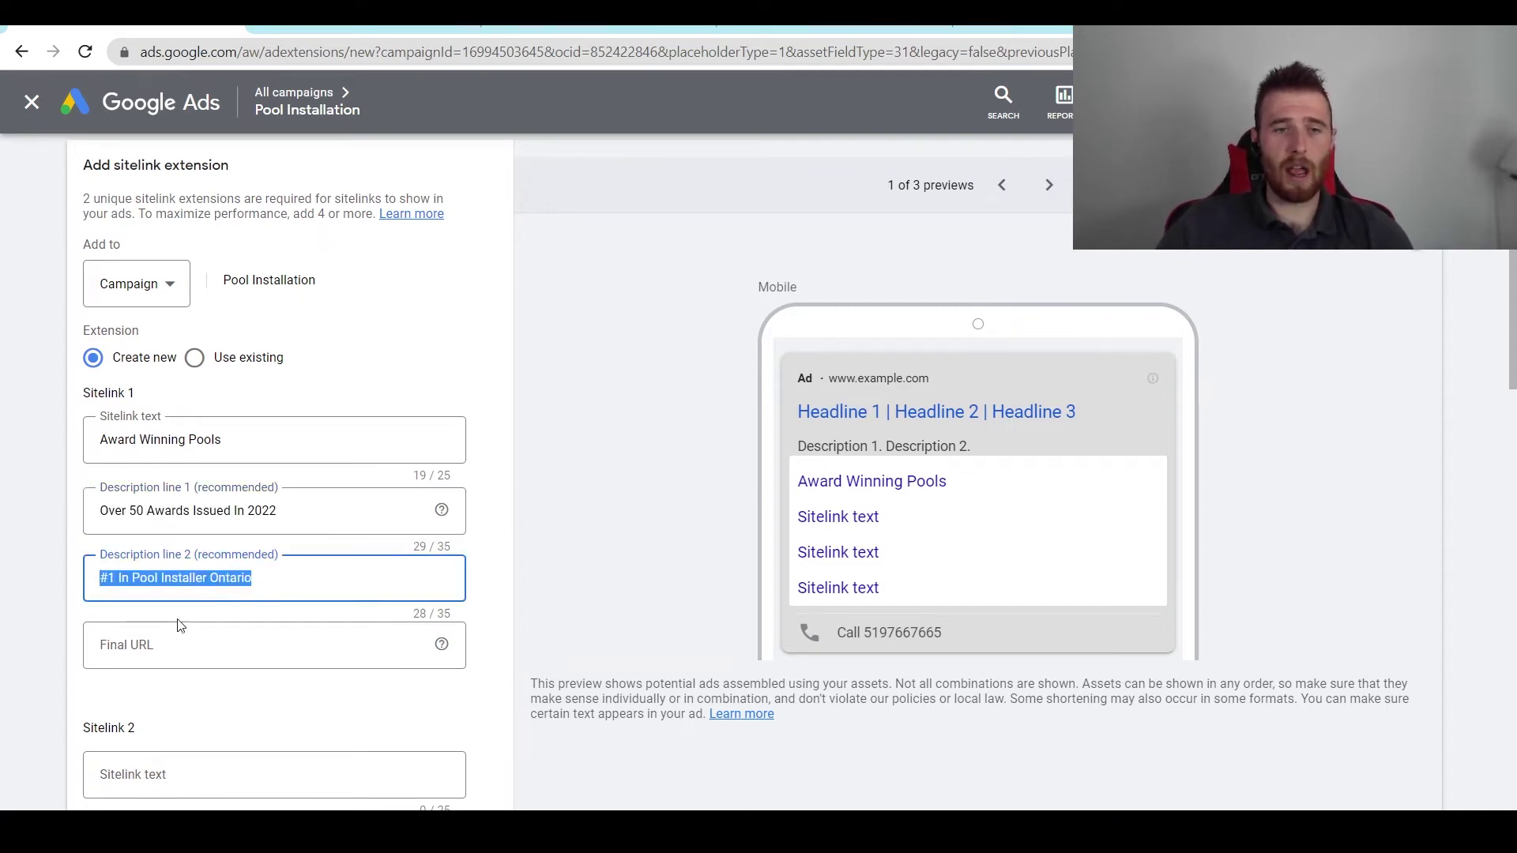
scroll(229, 624, down, 1)
scroll(233, 646, down, 1)
click(225, 586)
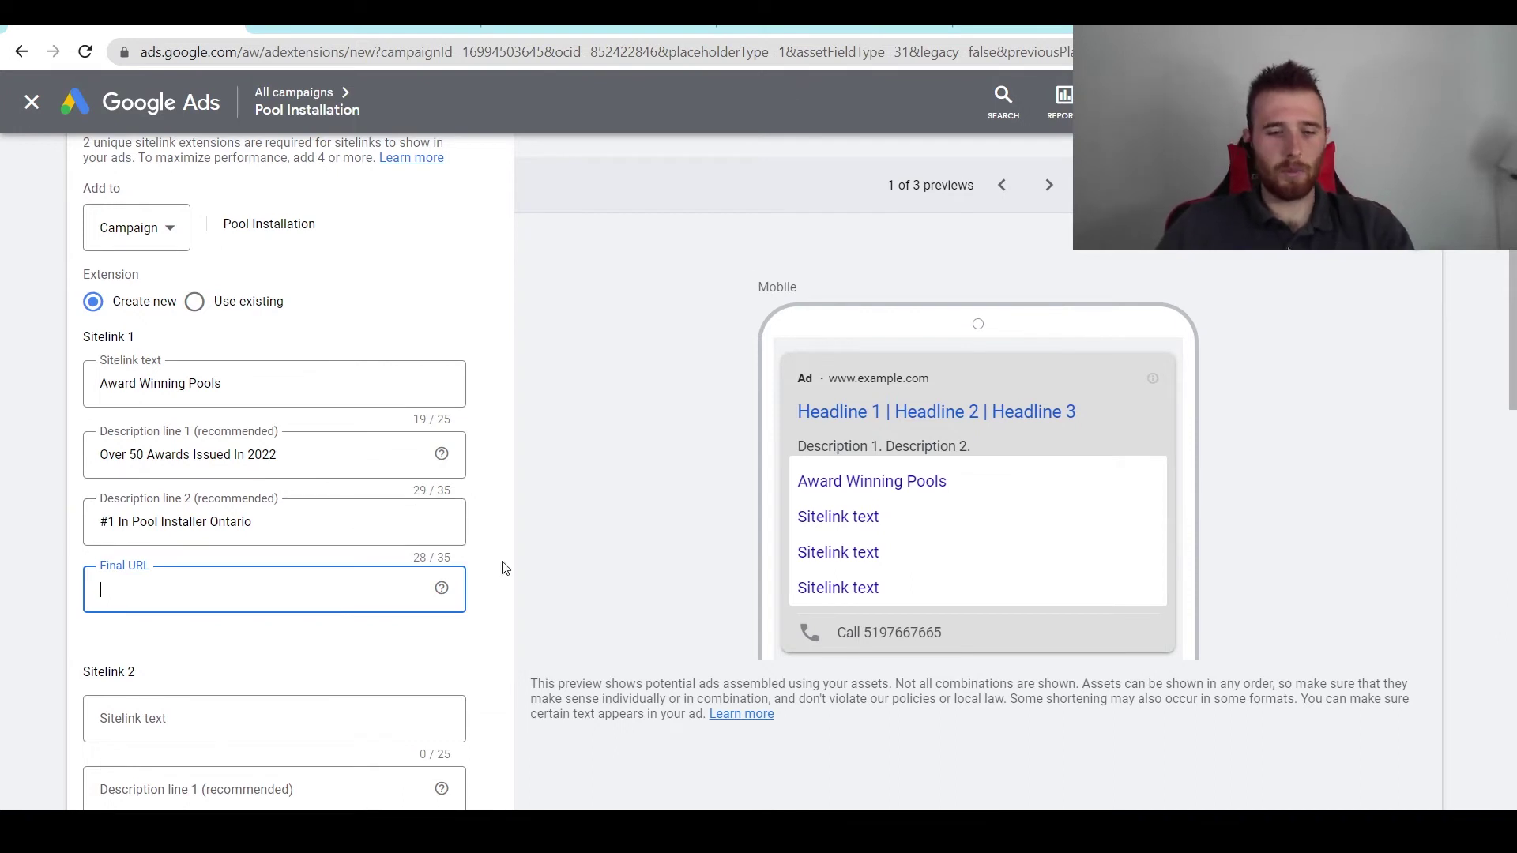
text(https://elitepools.ca/about/)
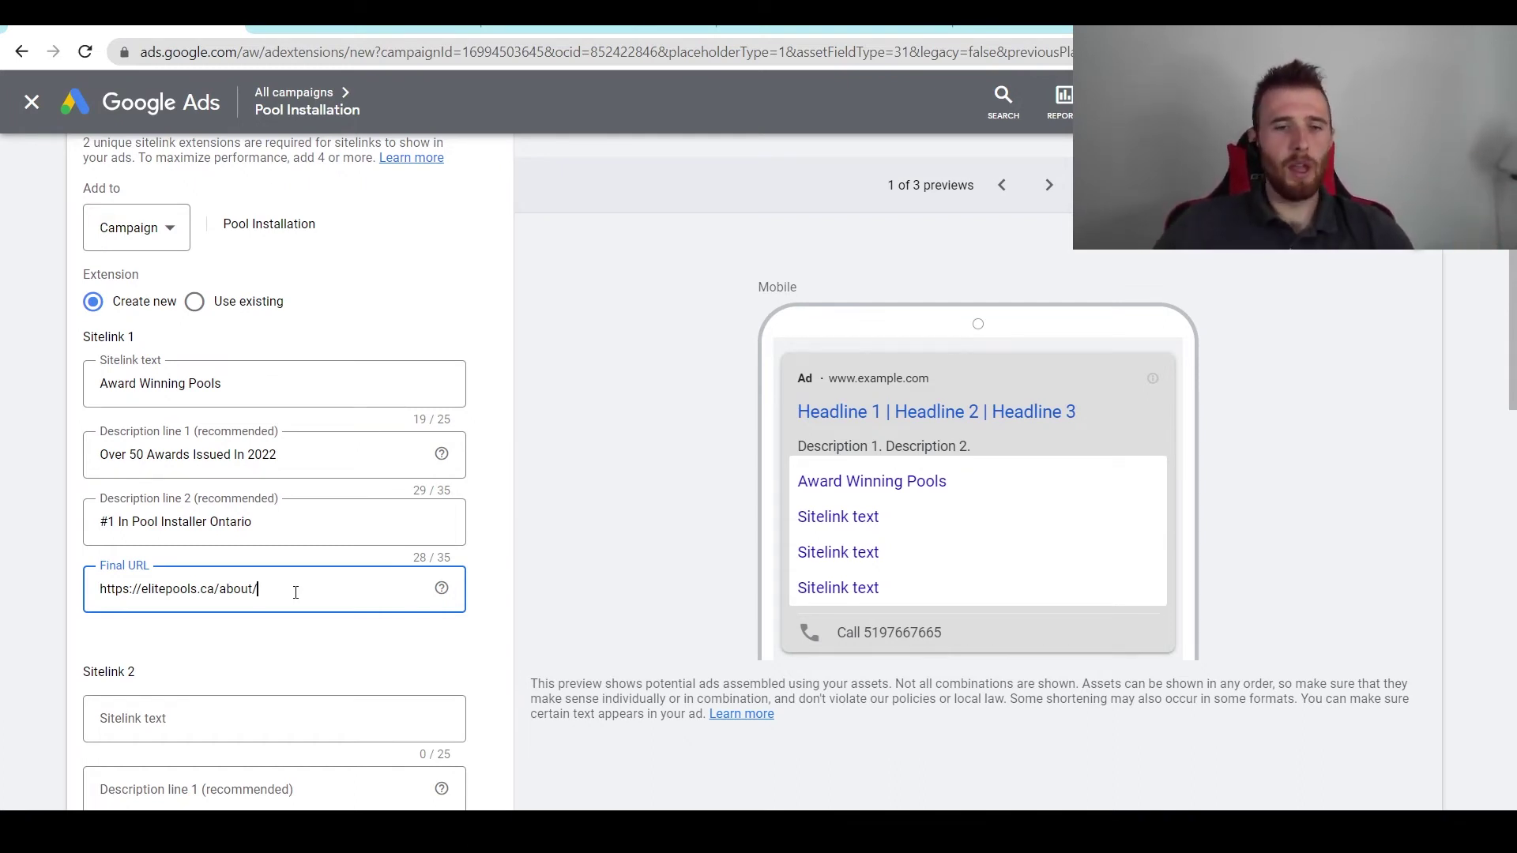
middle_click(356, 654)
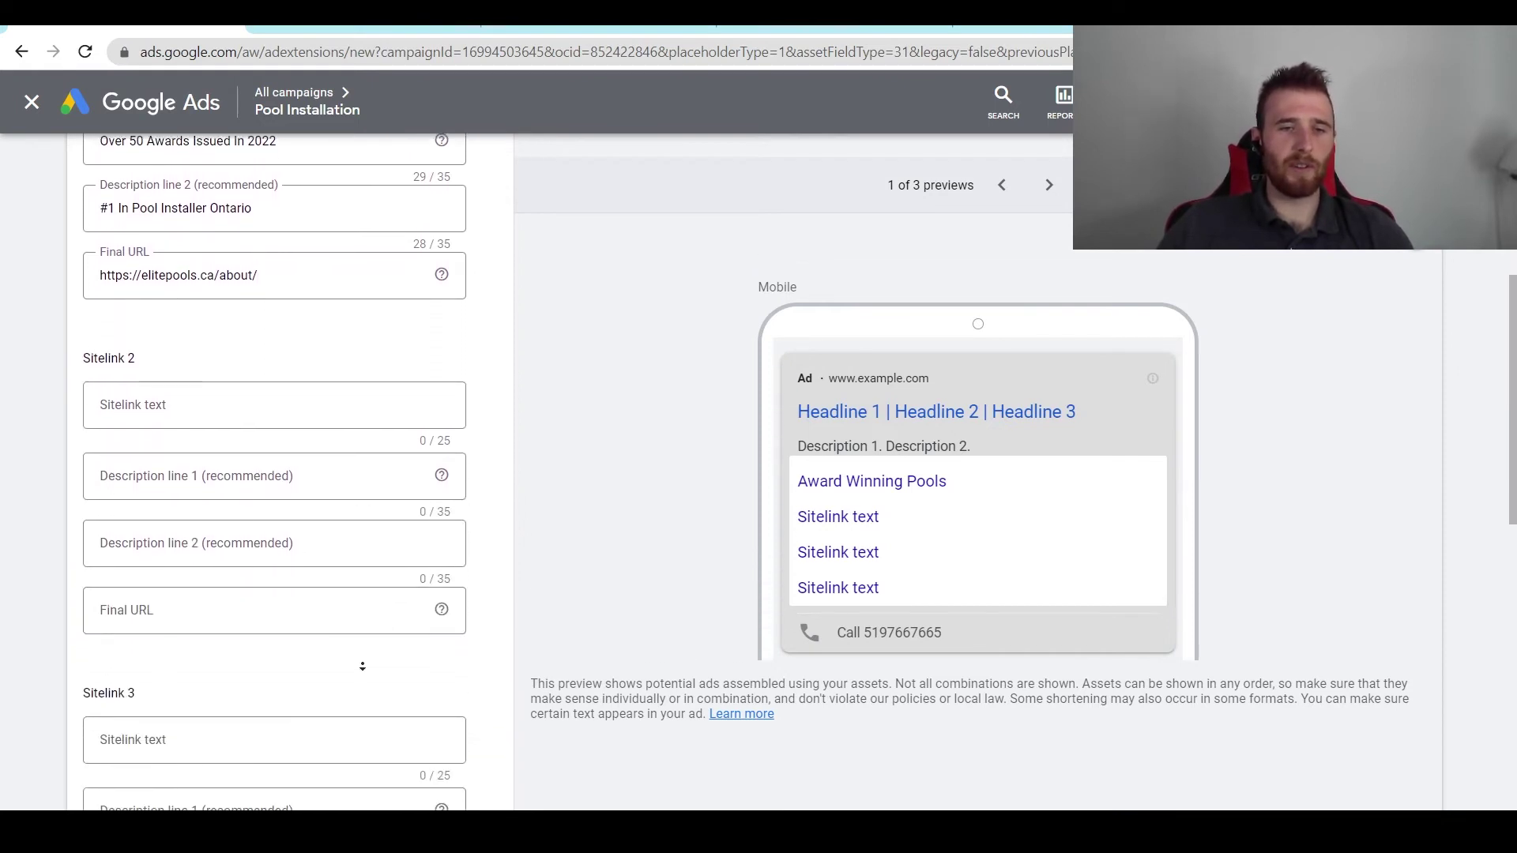
Step: Scroll through the sitelink form to review Sitelink 1's completed fields
scroll(276, 502, down, 3)
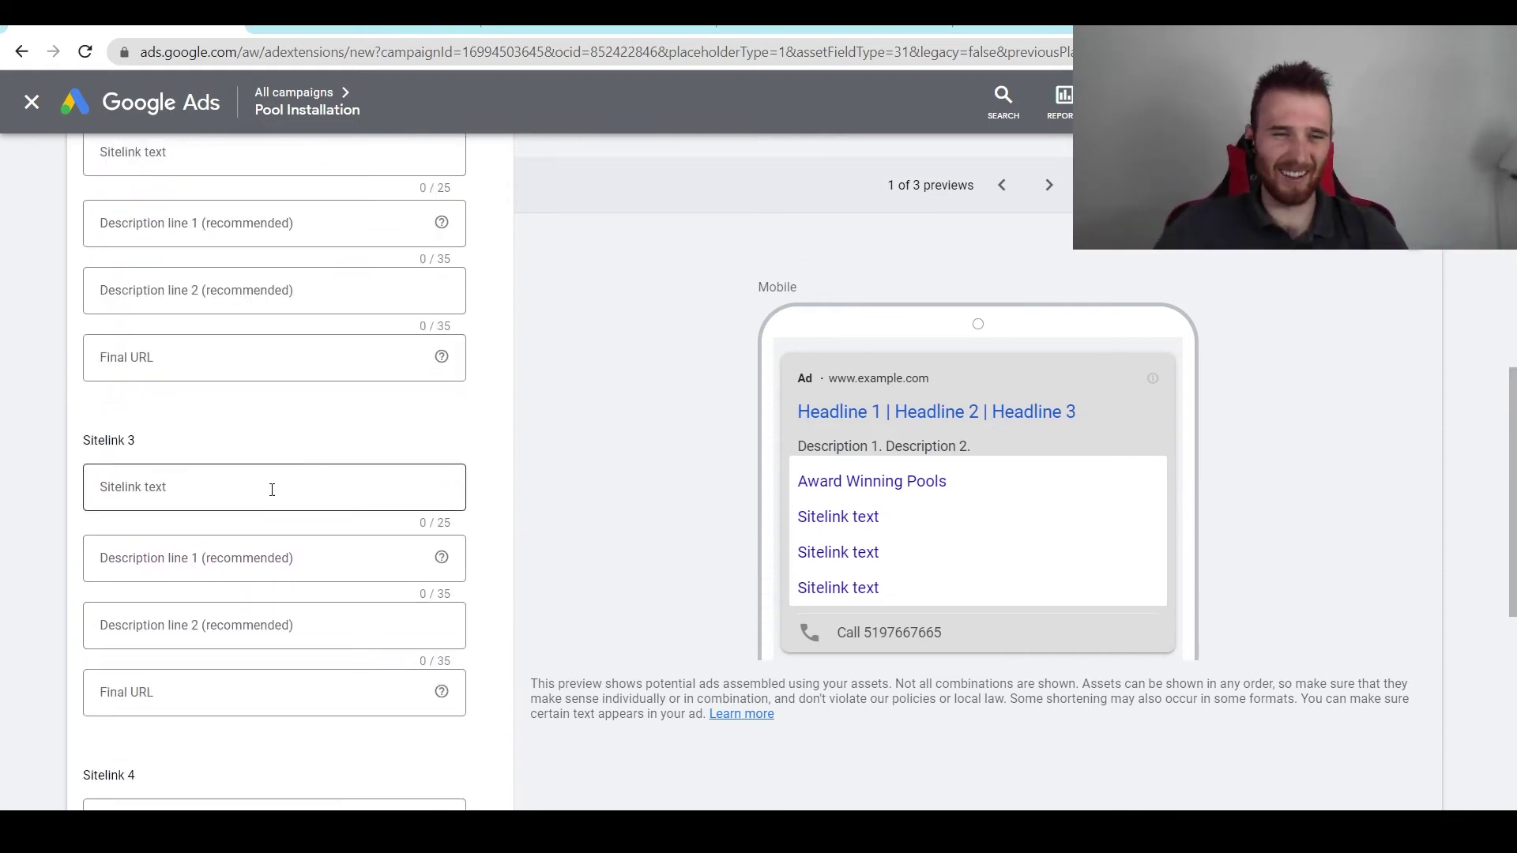
scroll(274, 497, down, 6)
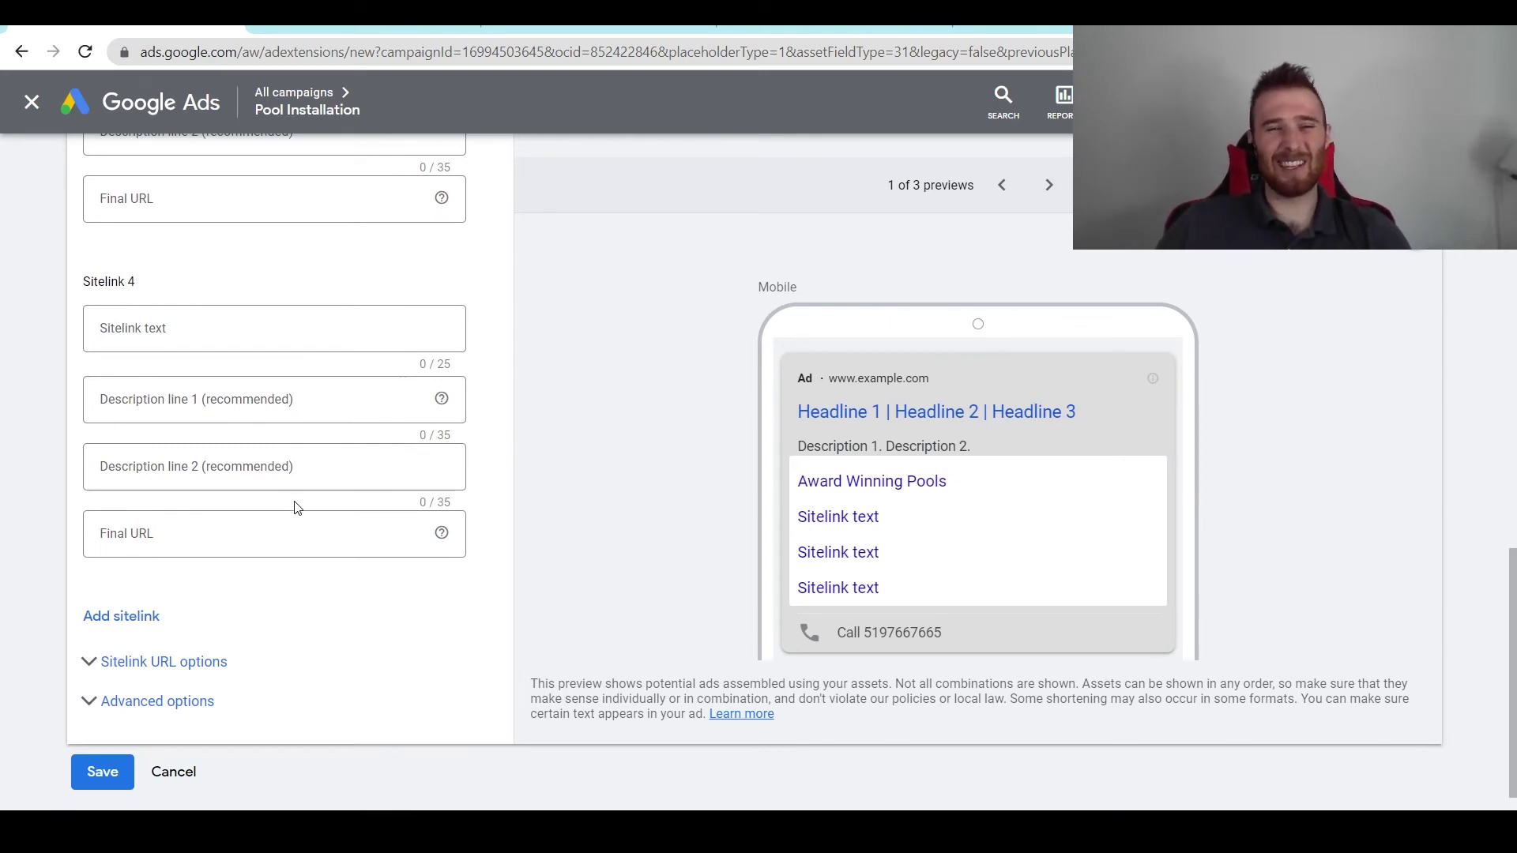
scroll(341, 548, up, 5)
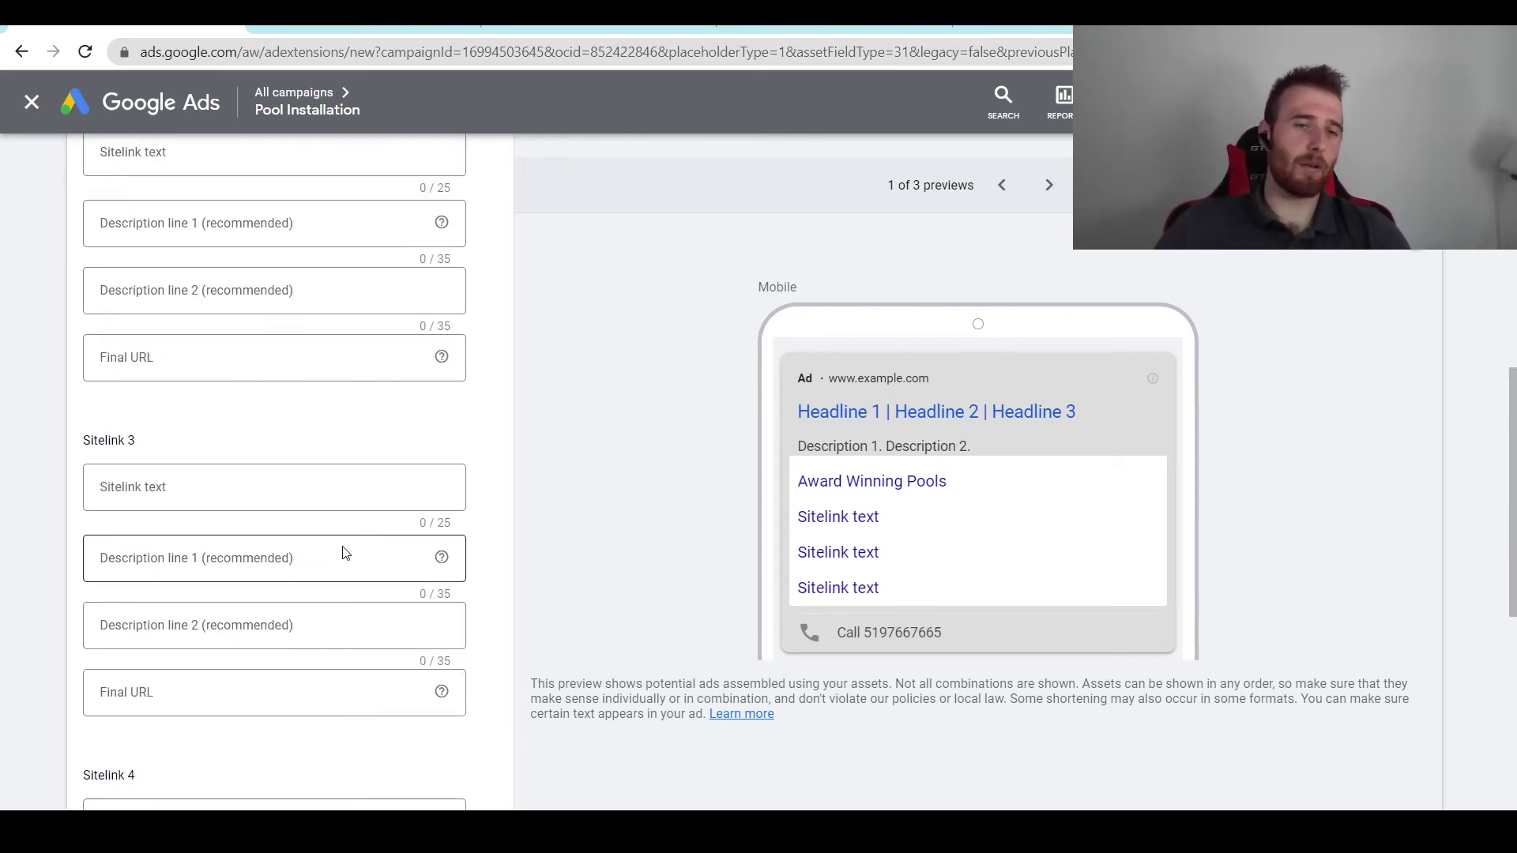
scroll(345, 553, up, 5)
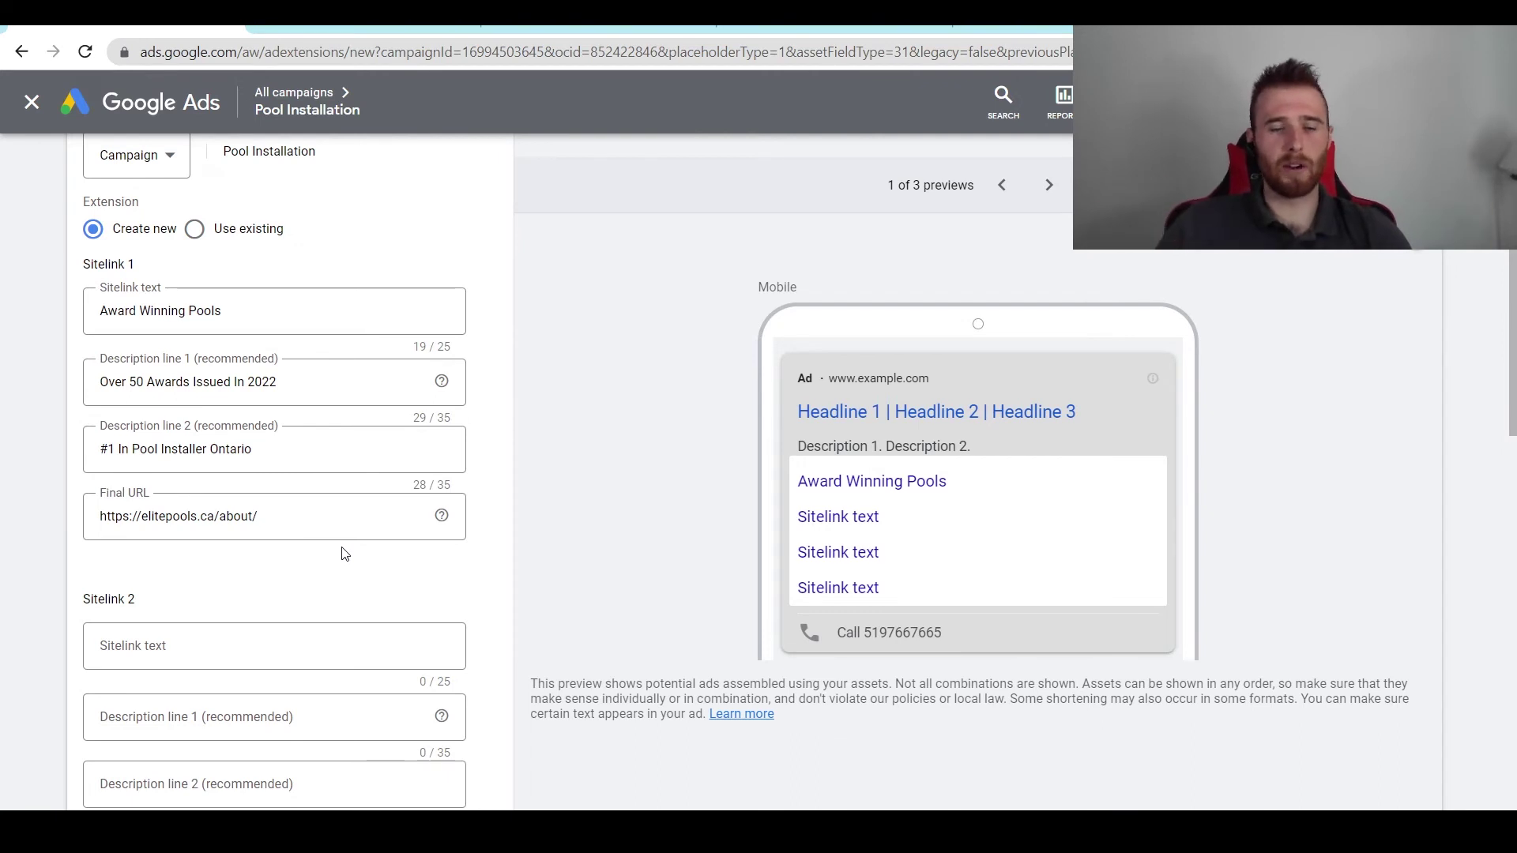
scroll(397, 532, up, 2)
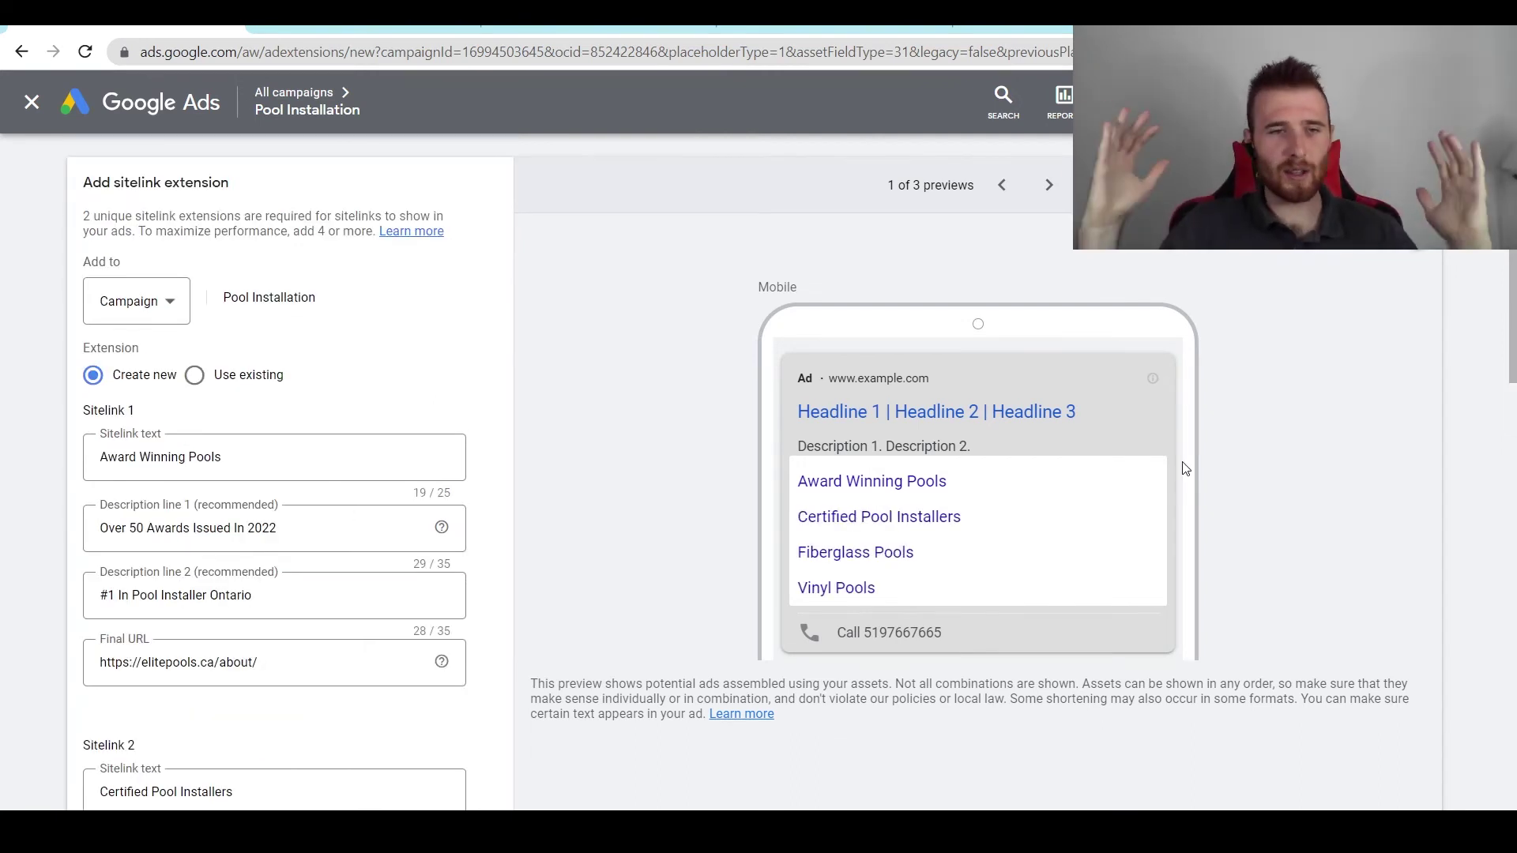
scroll(725, 391, down, 4)
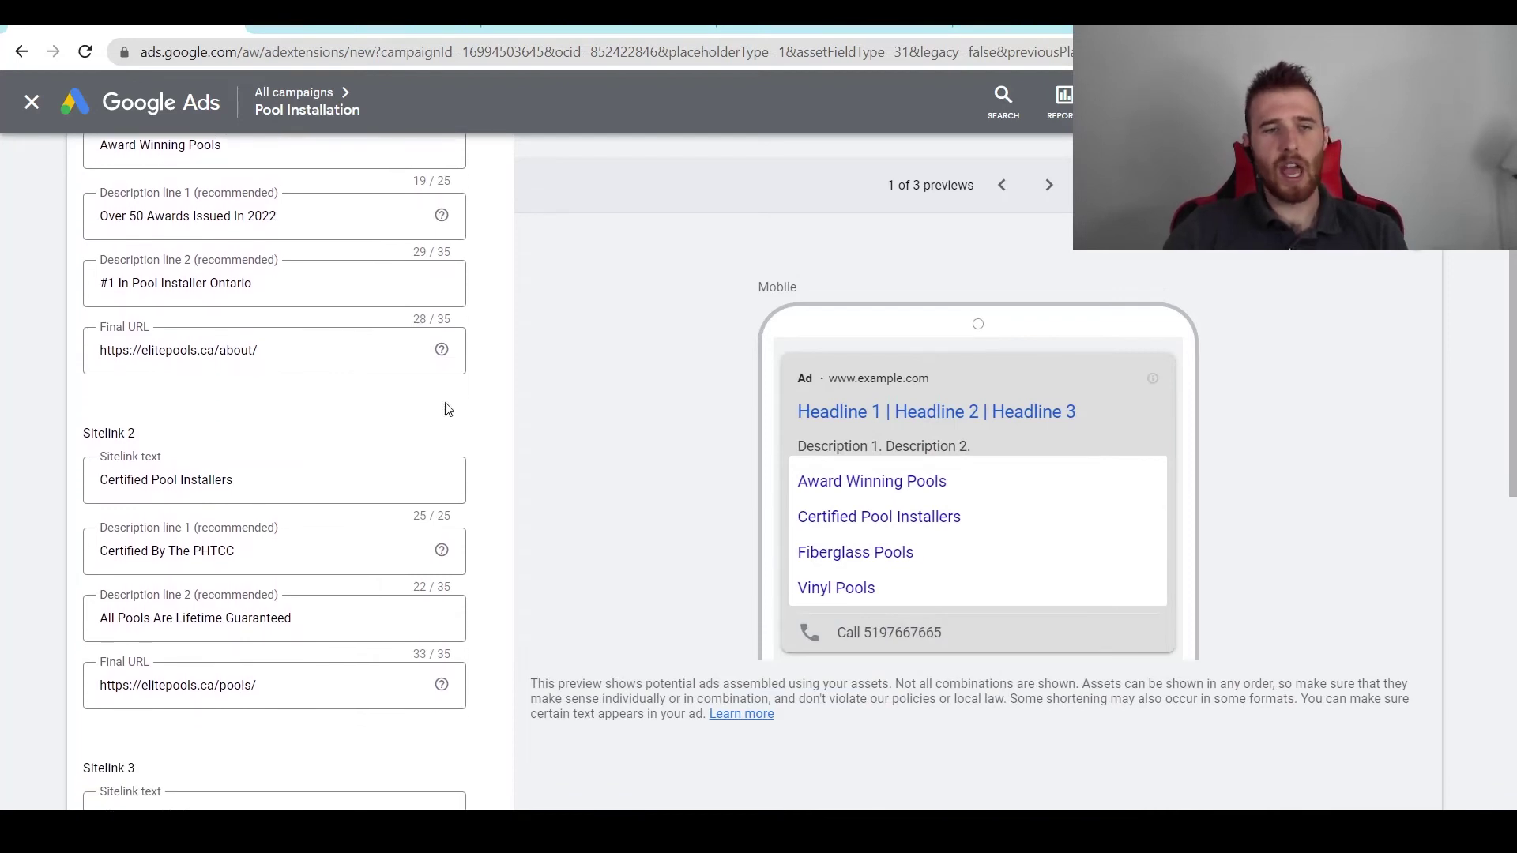
scroll(161, 439, down, 1)
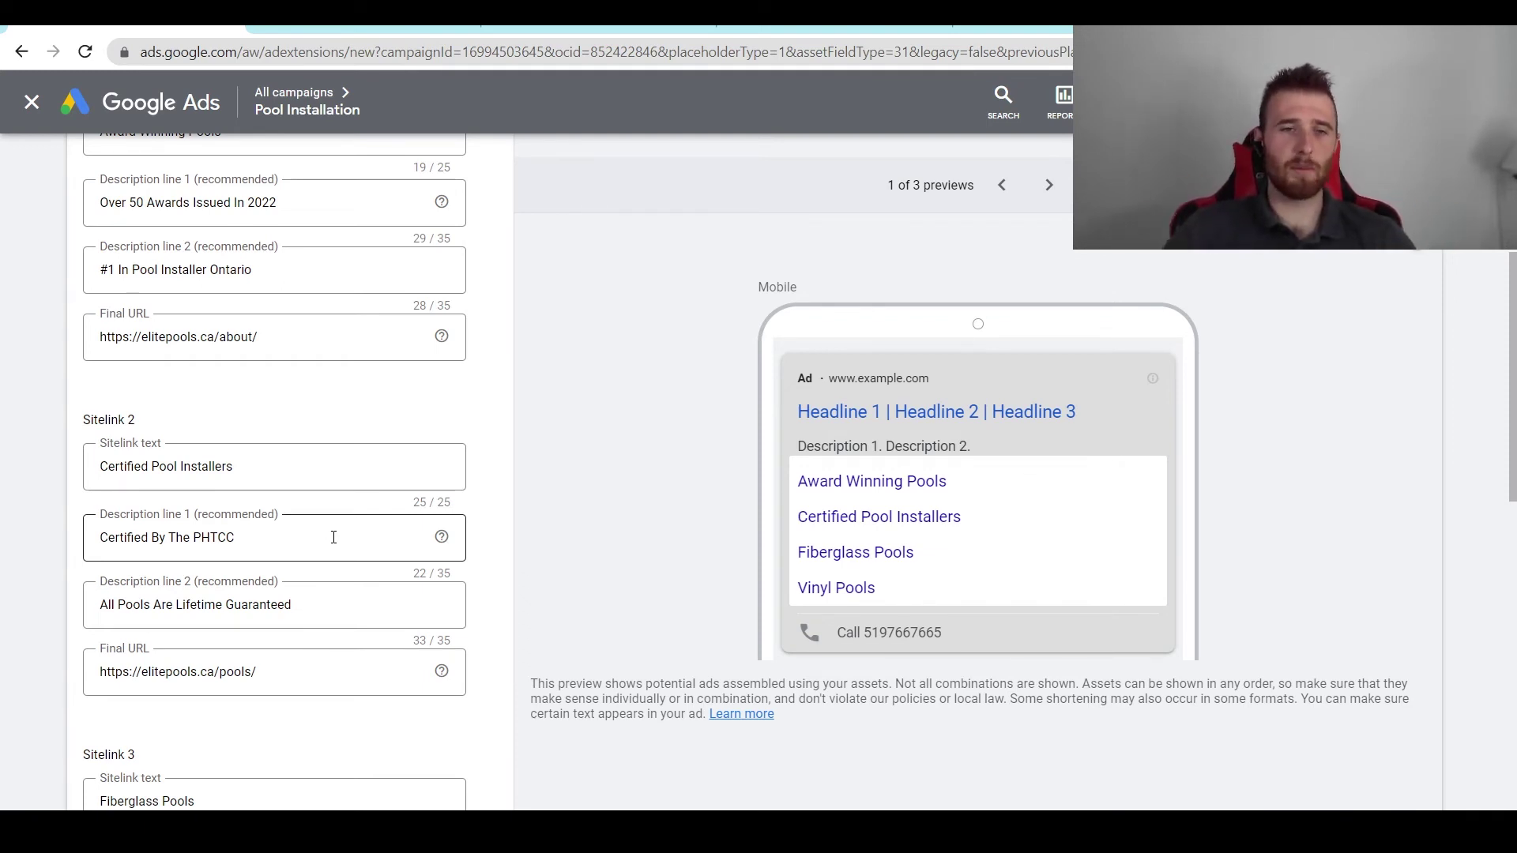
scroll(480, 497, down, 1)
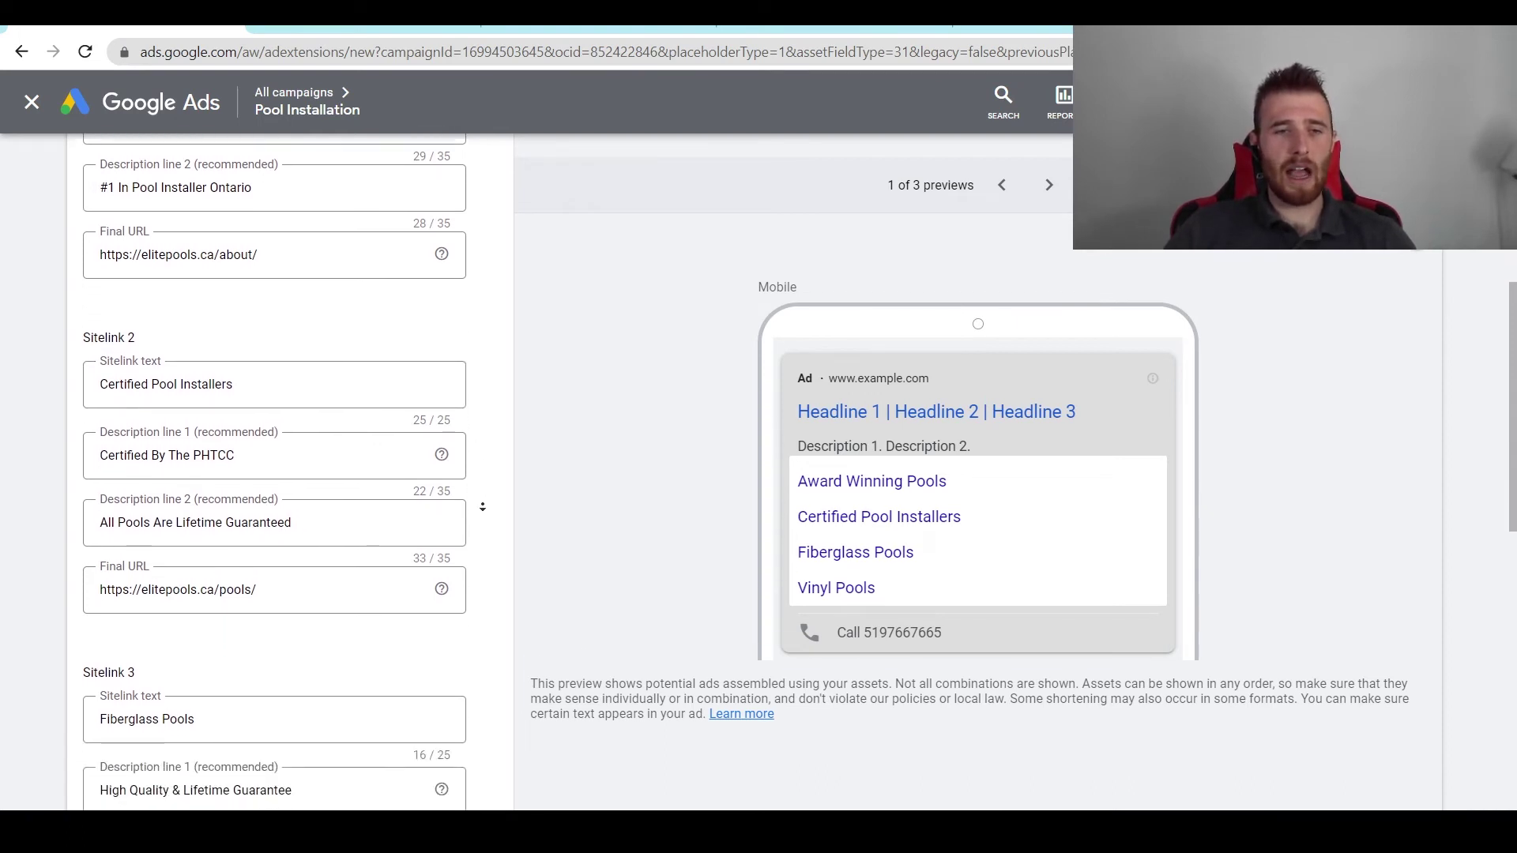
scroll(483, 506, down, 3)
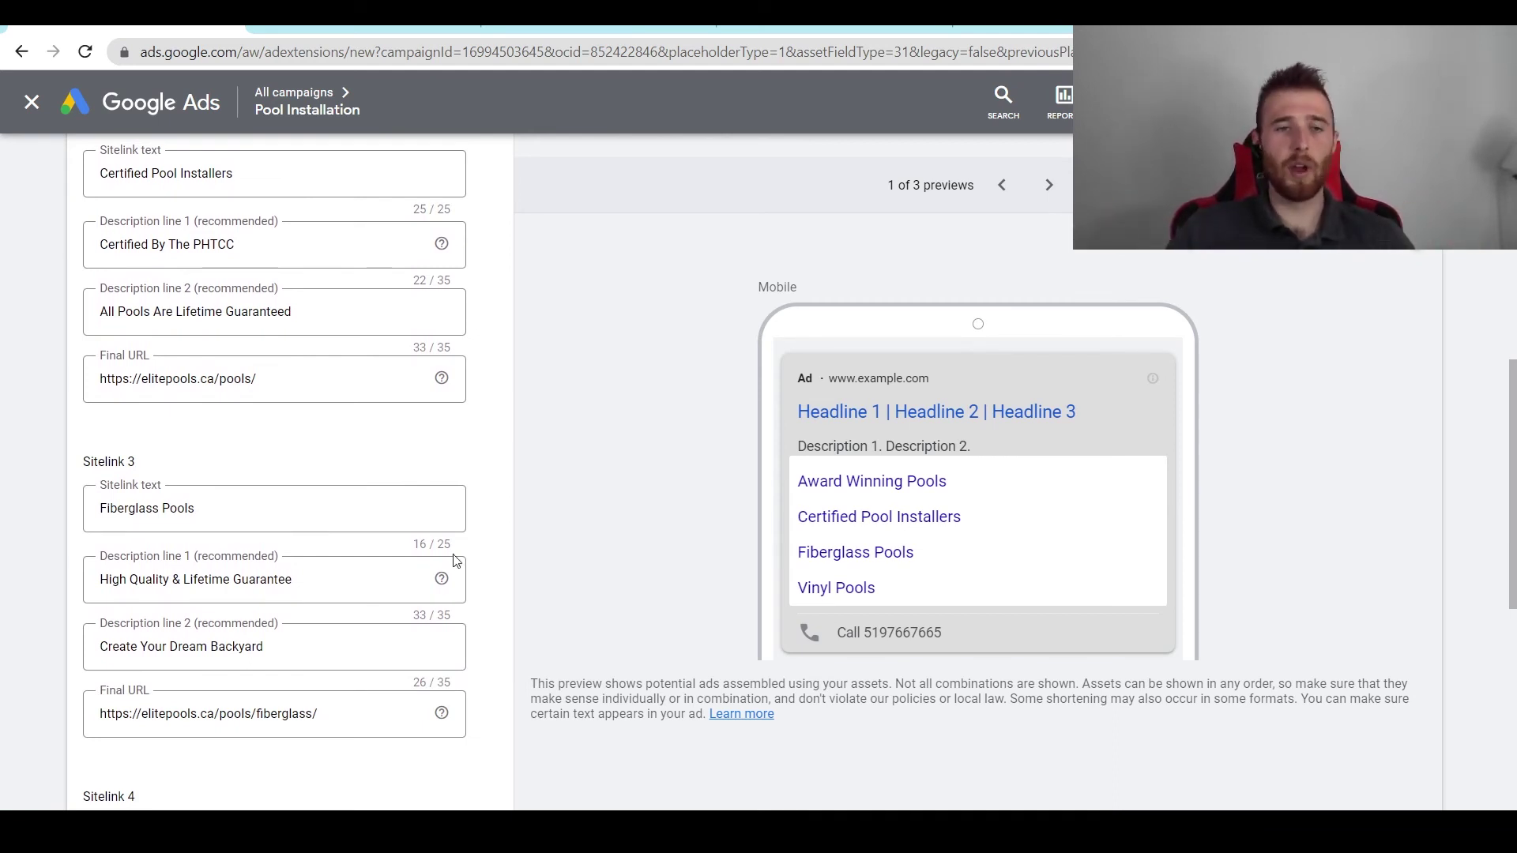
scroll(532, 497, down, 1)
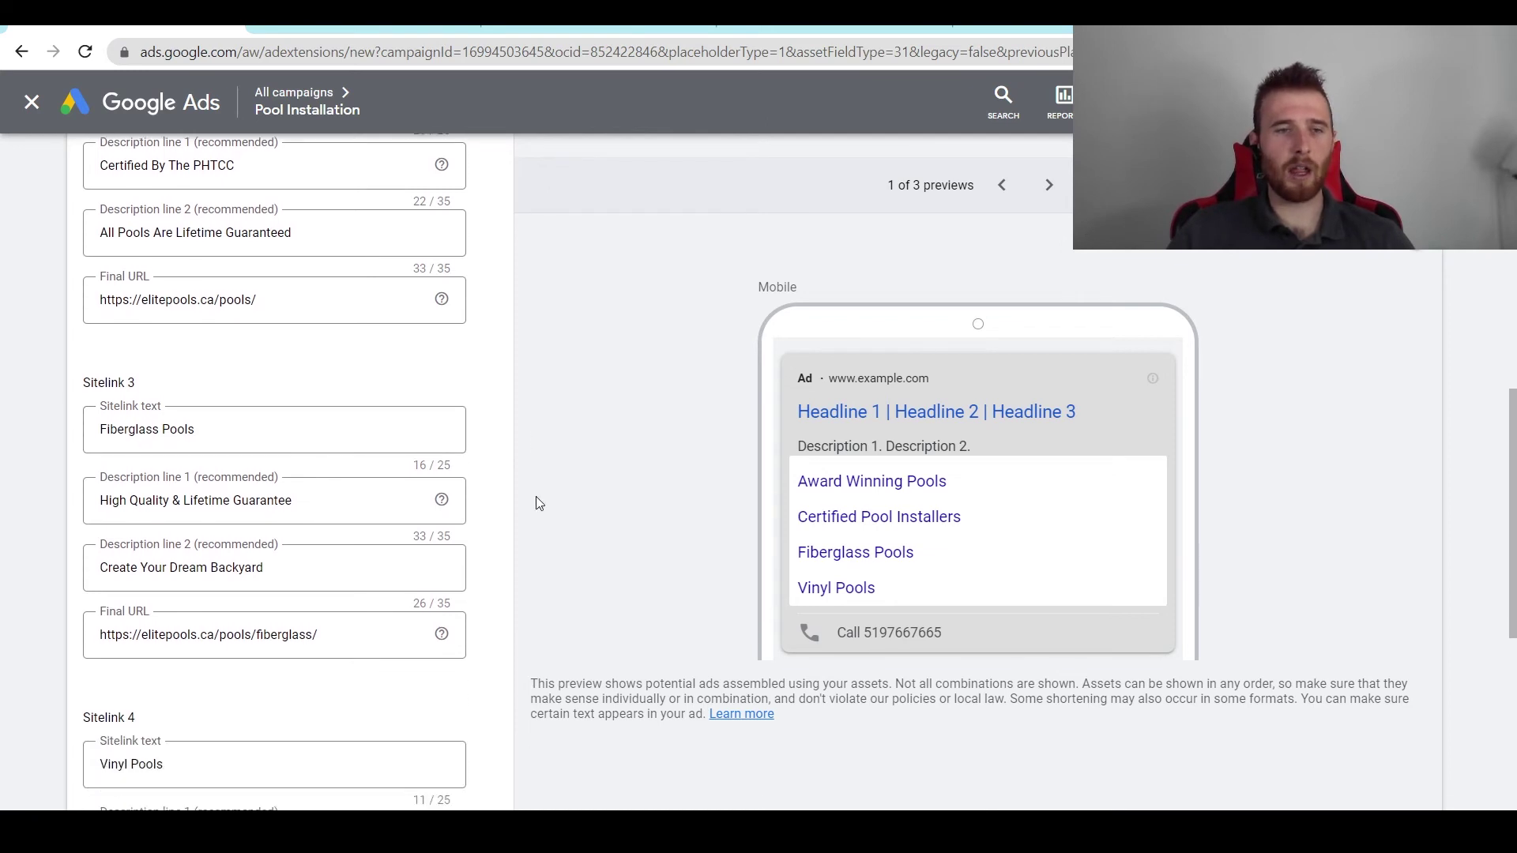
scroll(536, 496, up, 3)
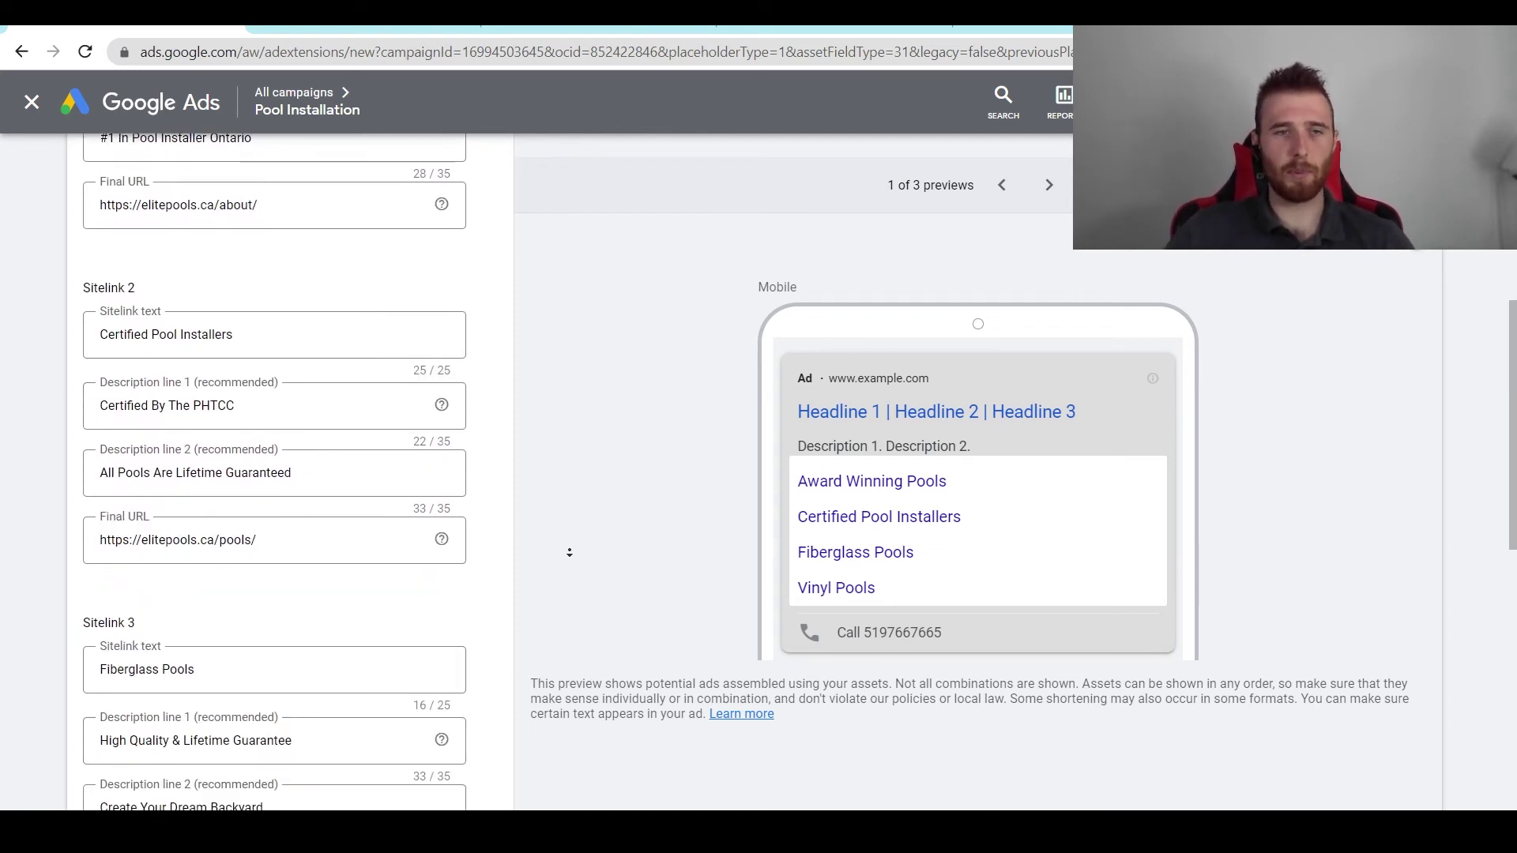
scroll(260, 679, down, 4)
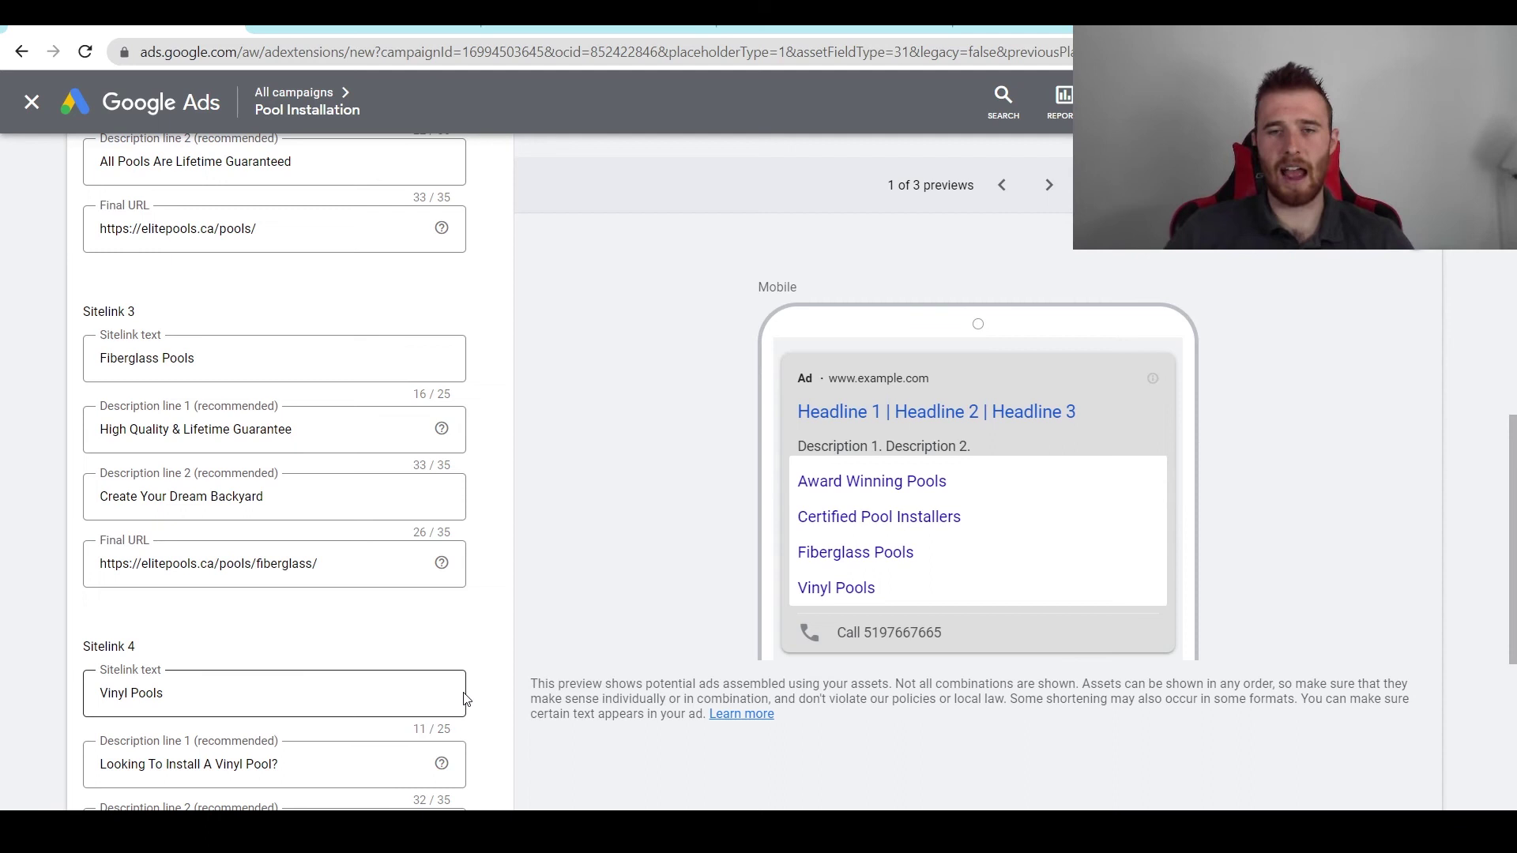
scroll(484, 542, down, 3)
scroll(495, 625, down, 2)
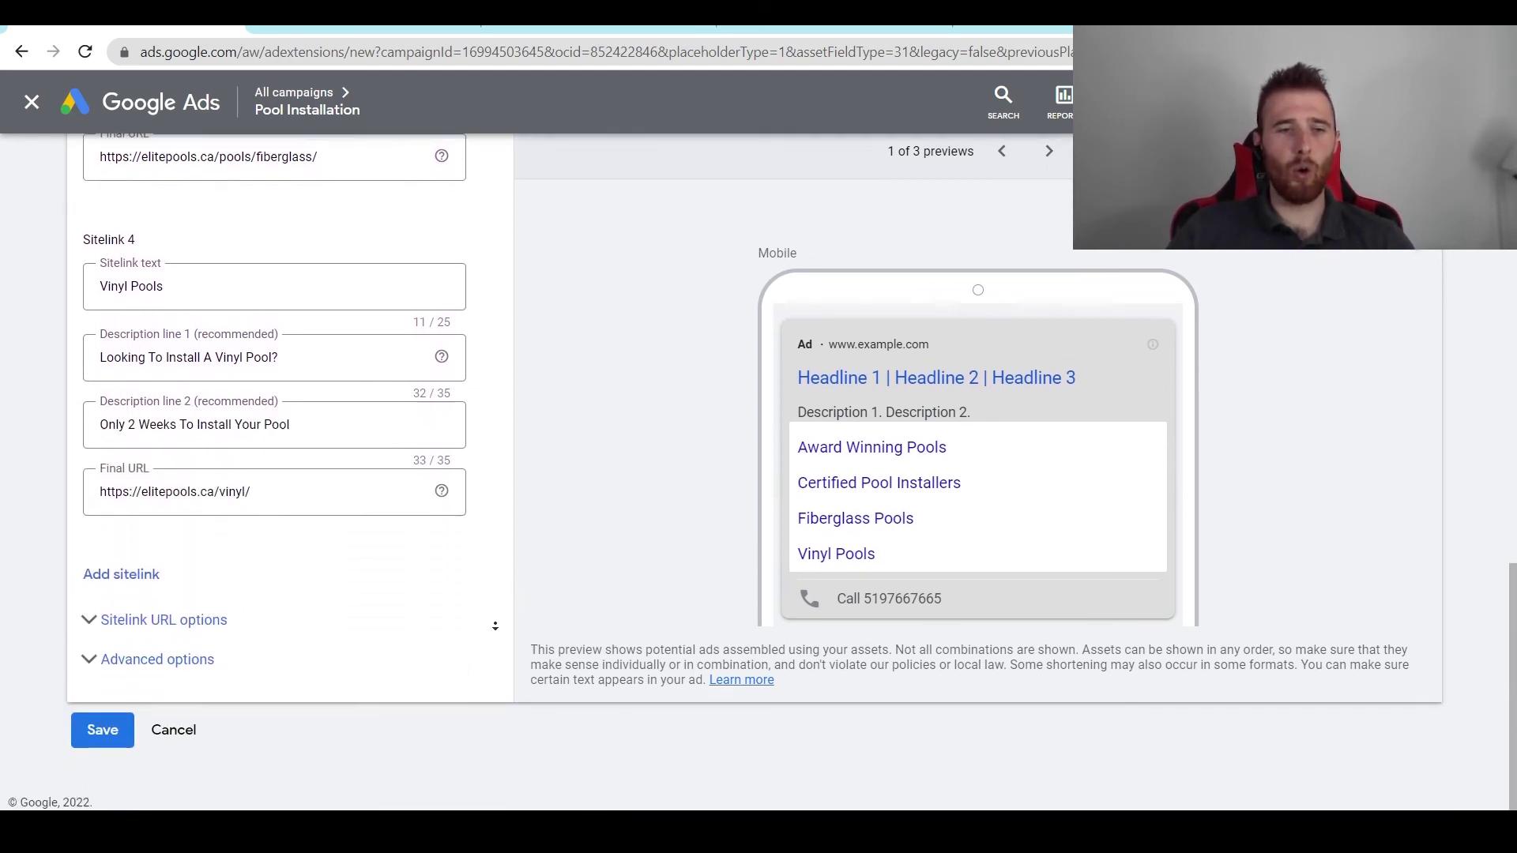
Step: Add a blank Sitelink 5 block beneath the Vinyl Pools sitelink
click(110, 575)
scroll(283, 574, down, 3)
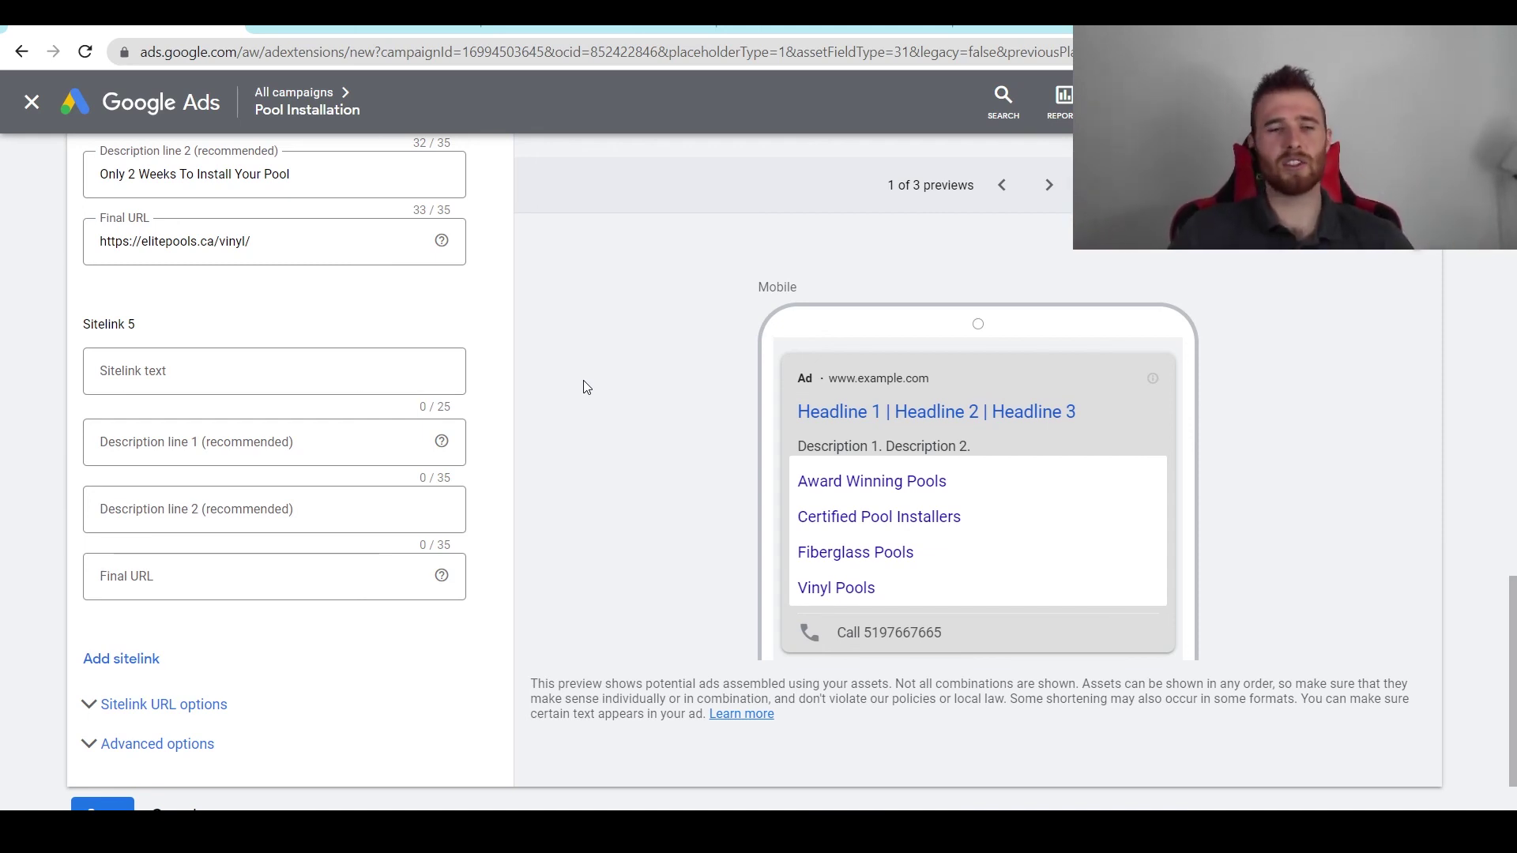
scroll(545, 411, down, 2)
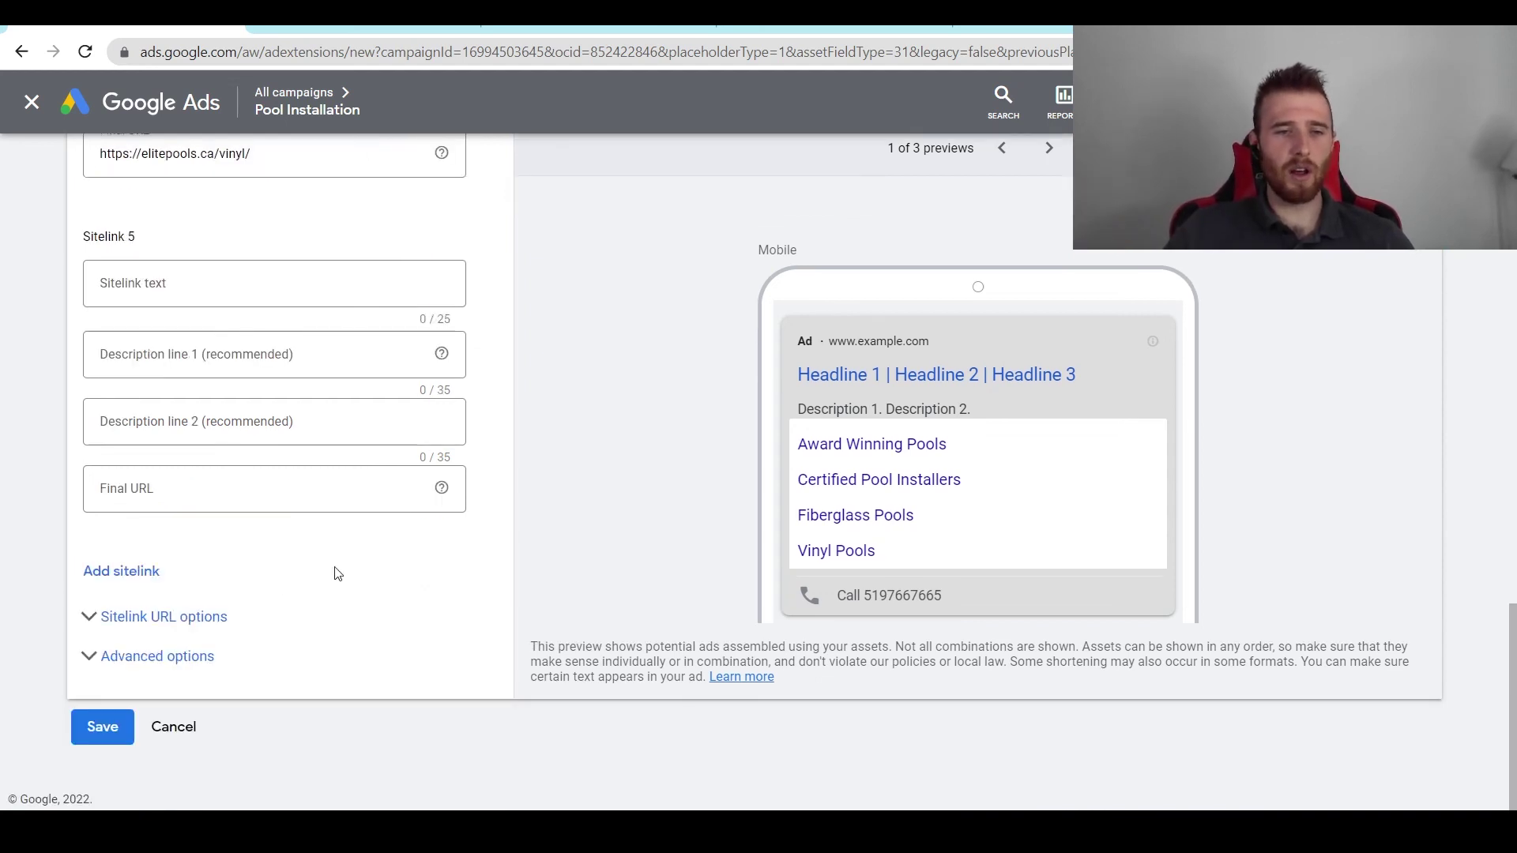
click(135, 662)
scroll(237, 553, down, 3)
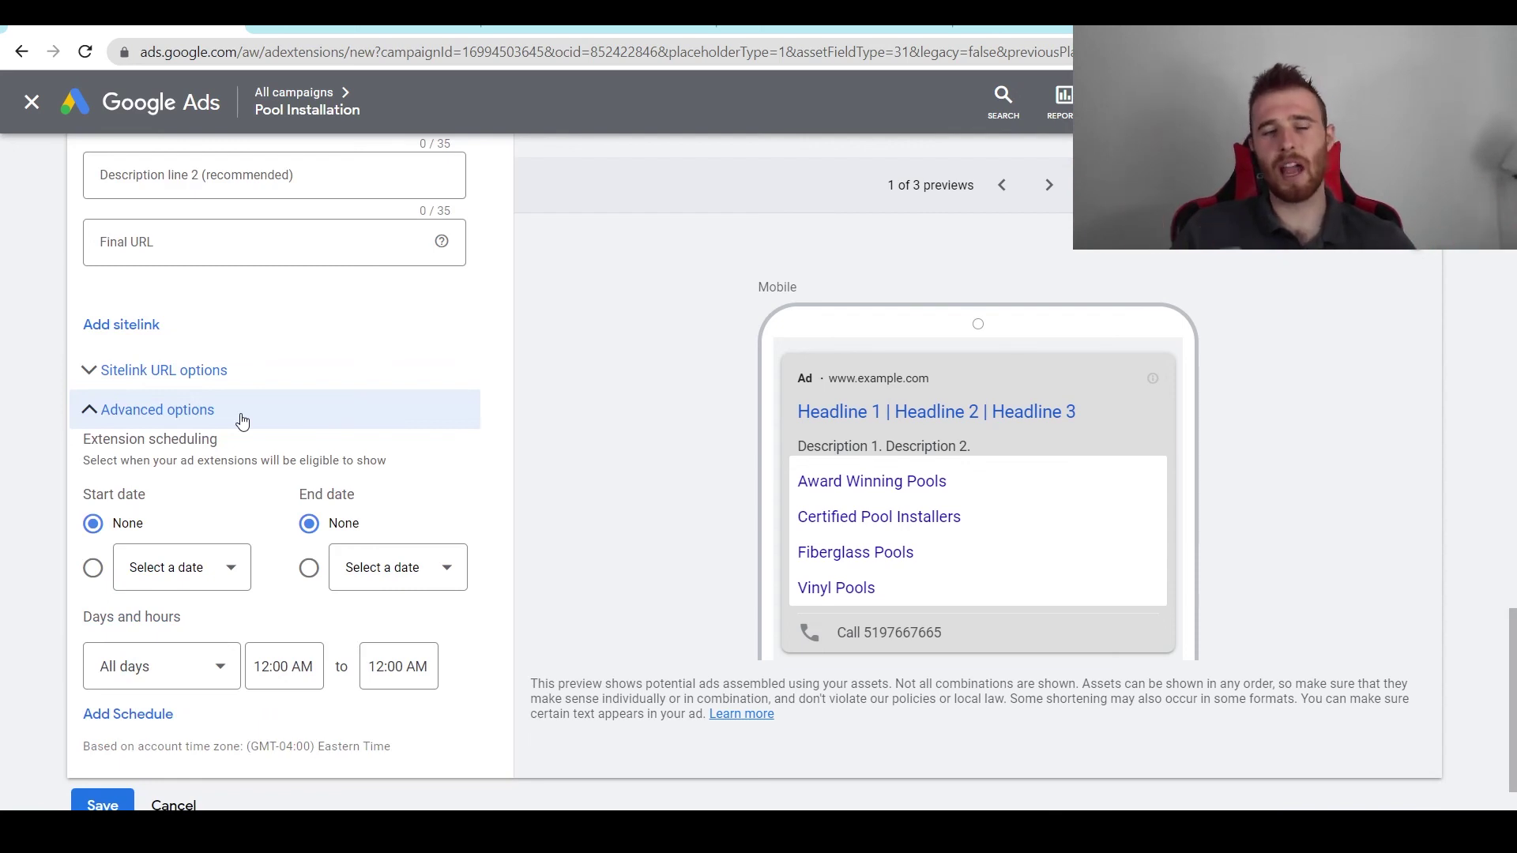
click(308, 382)
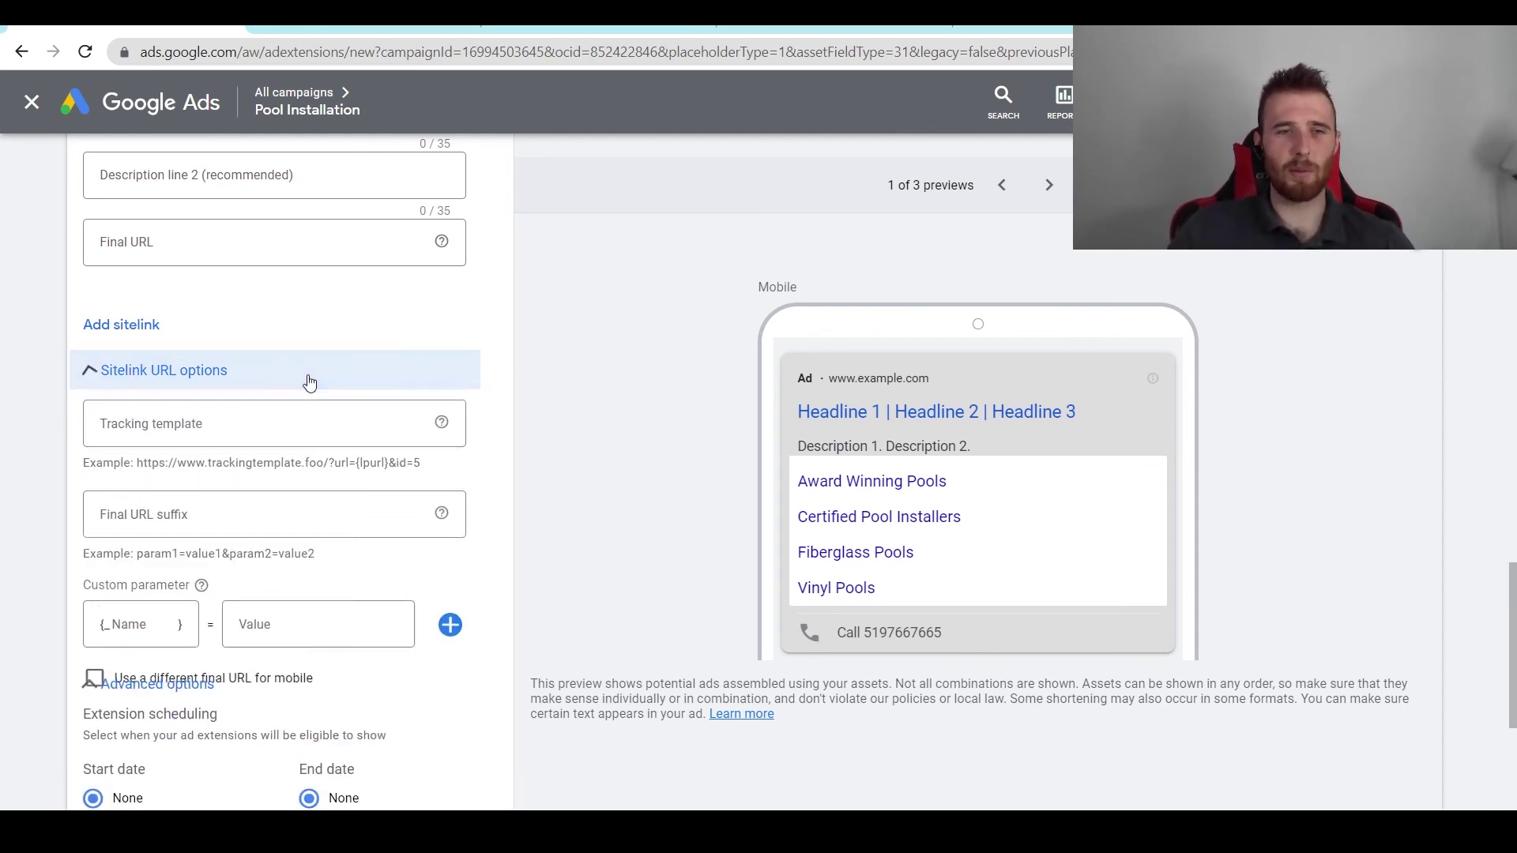
click(185, 384)
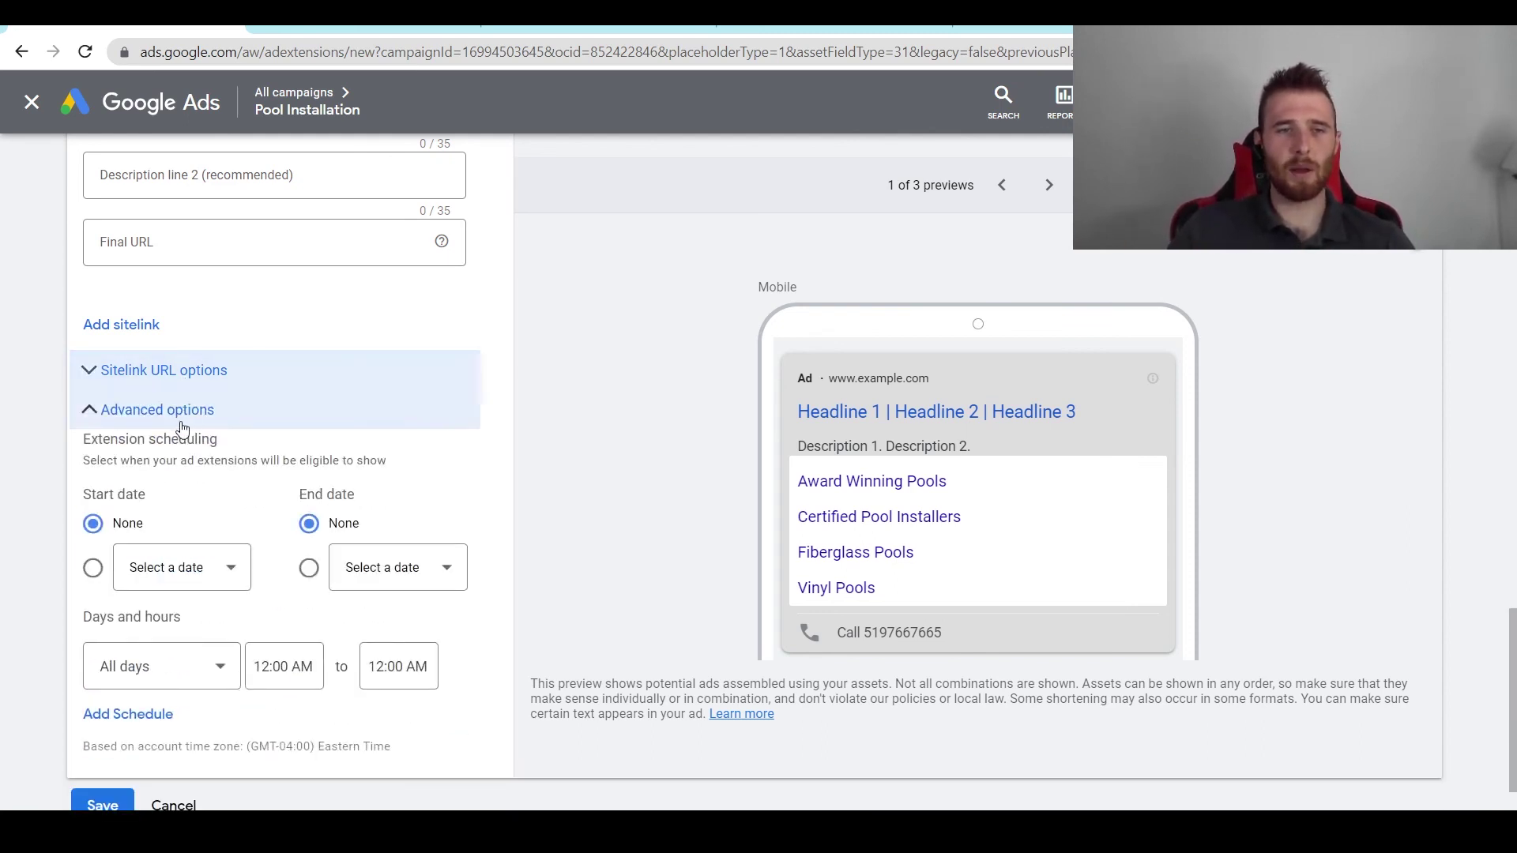
click(220, 420)
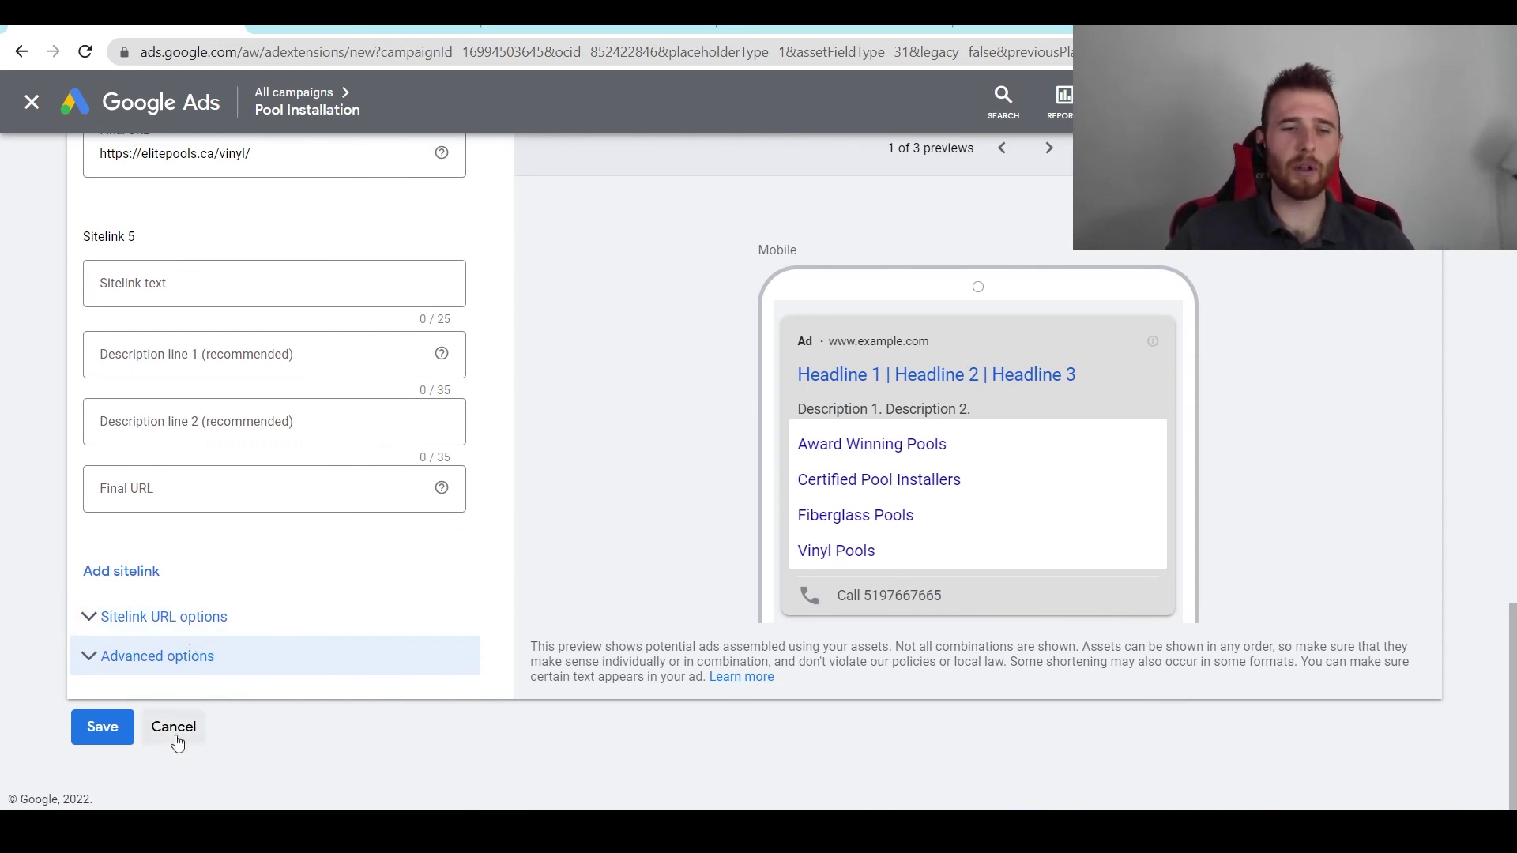
Step: Save the new four-sitelink extension using the Save button under the form
click(102, 727)
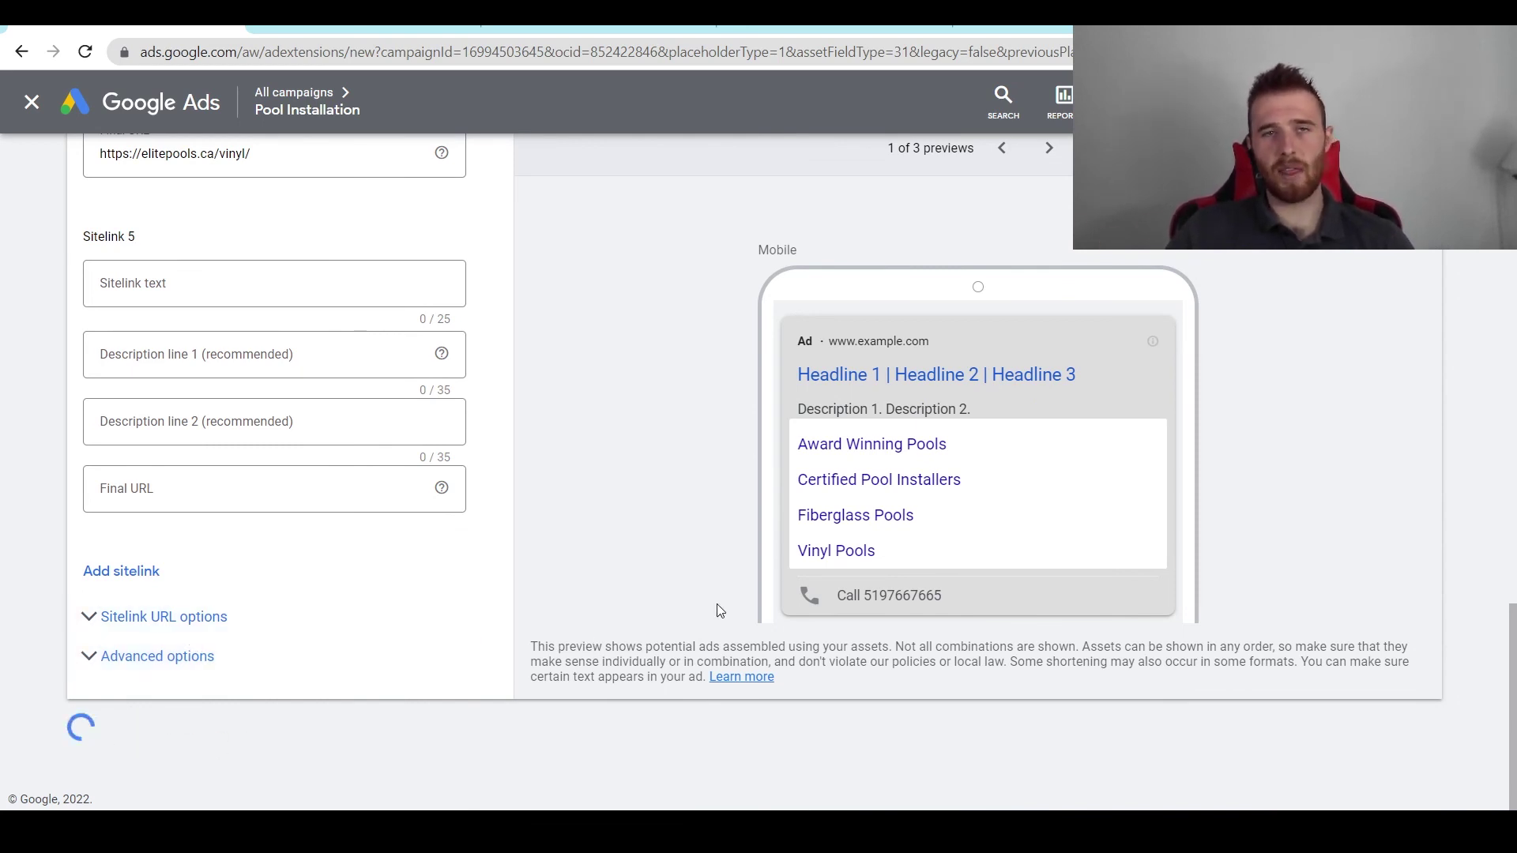